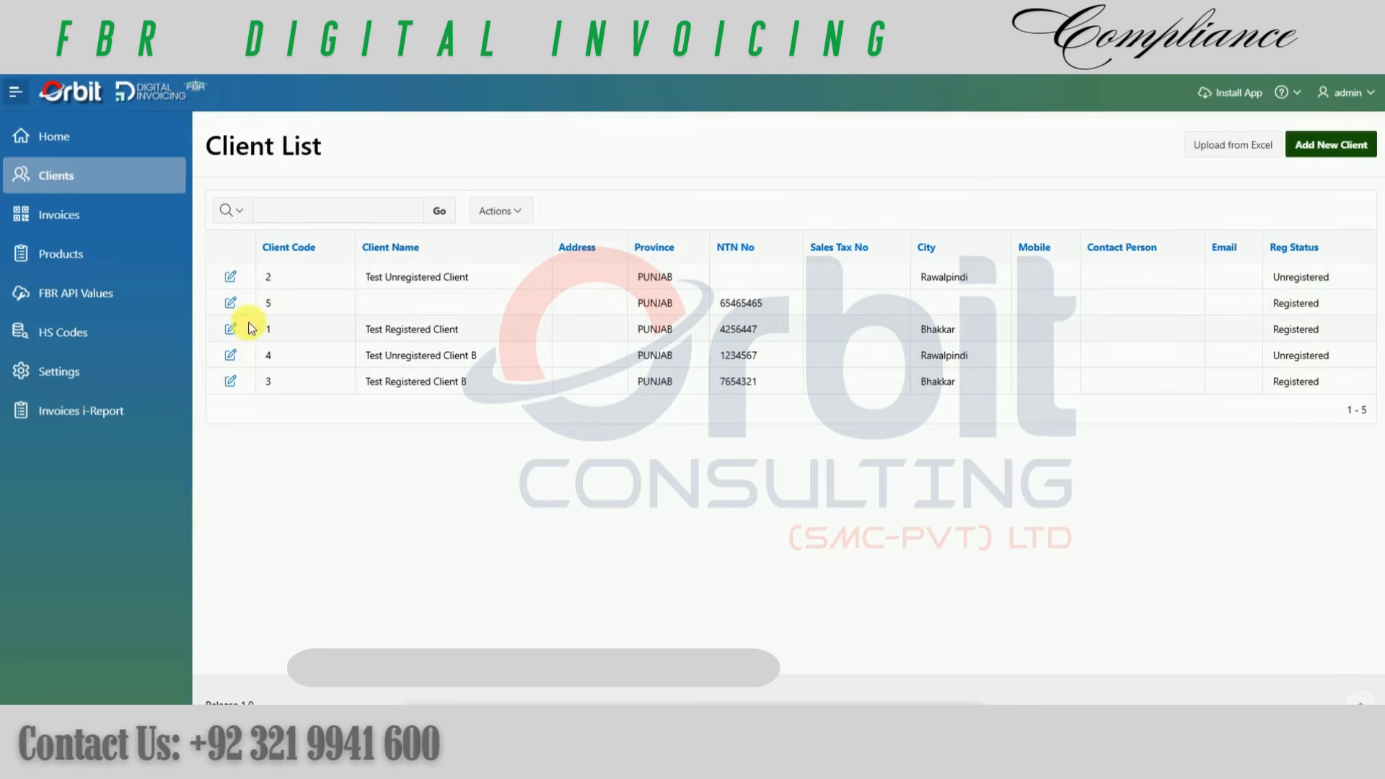
Step: View the first registered test client's record, the products list and the page for uploading items from Excel
{"action": "left_click", "coordinate": [231, 330]}
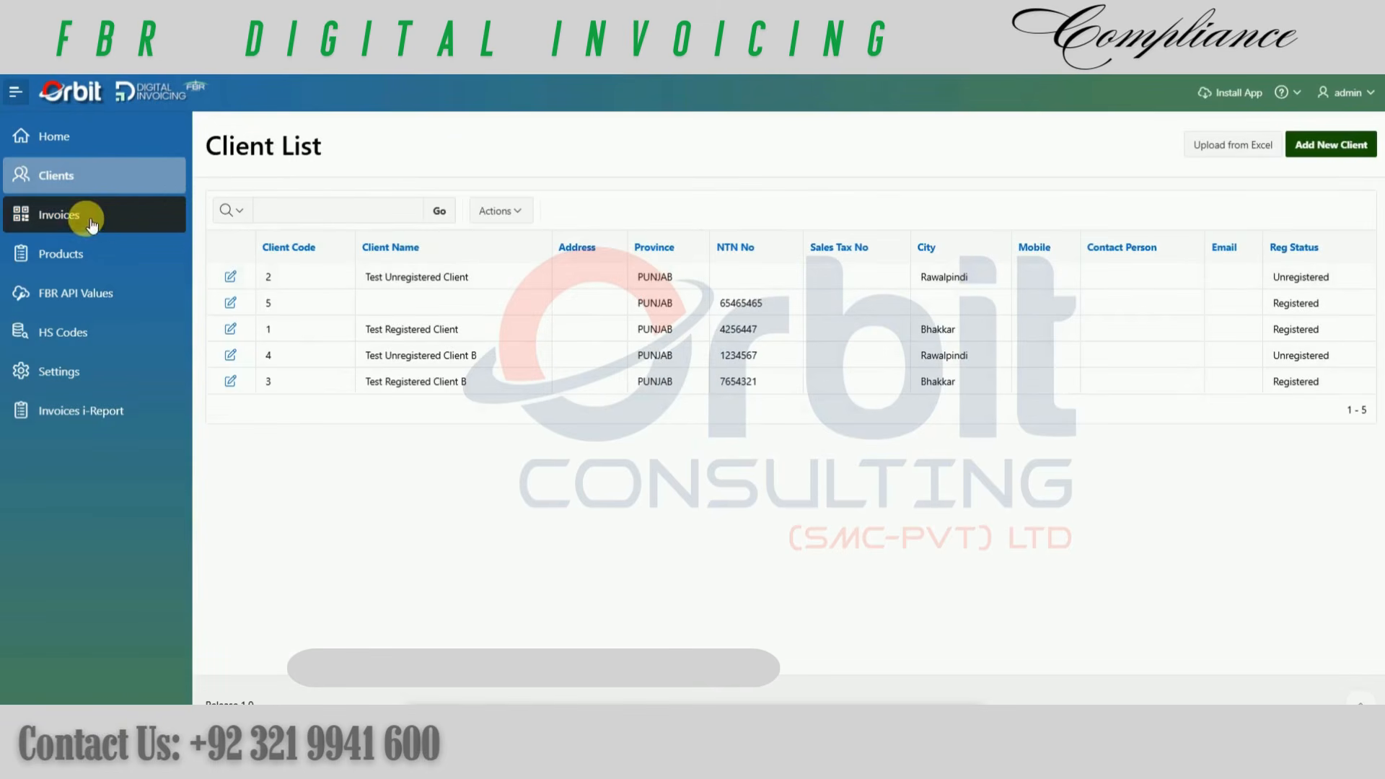
{"action": "left_click", "coordinate": [63, 250]}
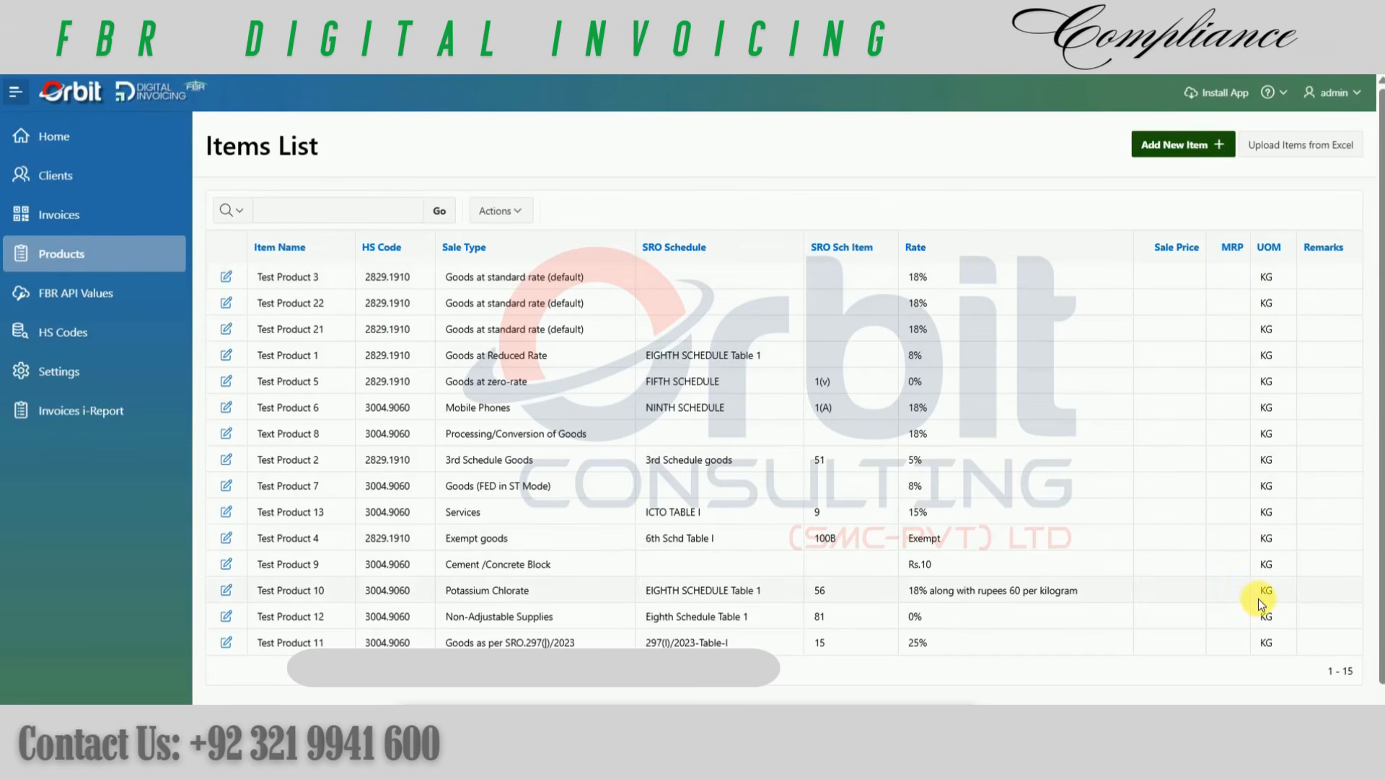
{"action": "left_click", "coordinate": [1280, 148]}
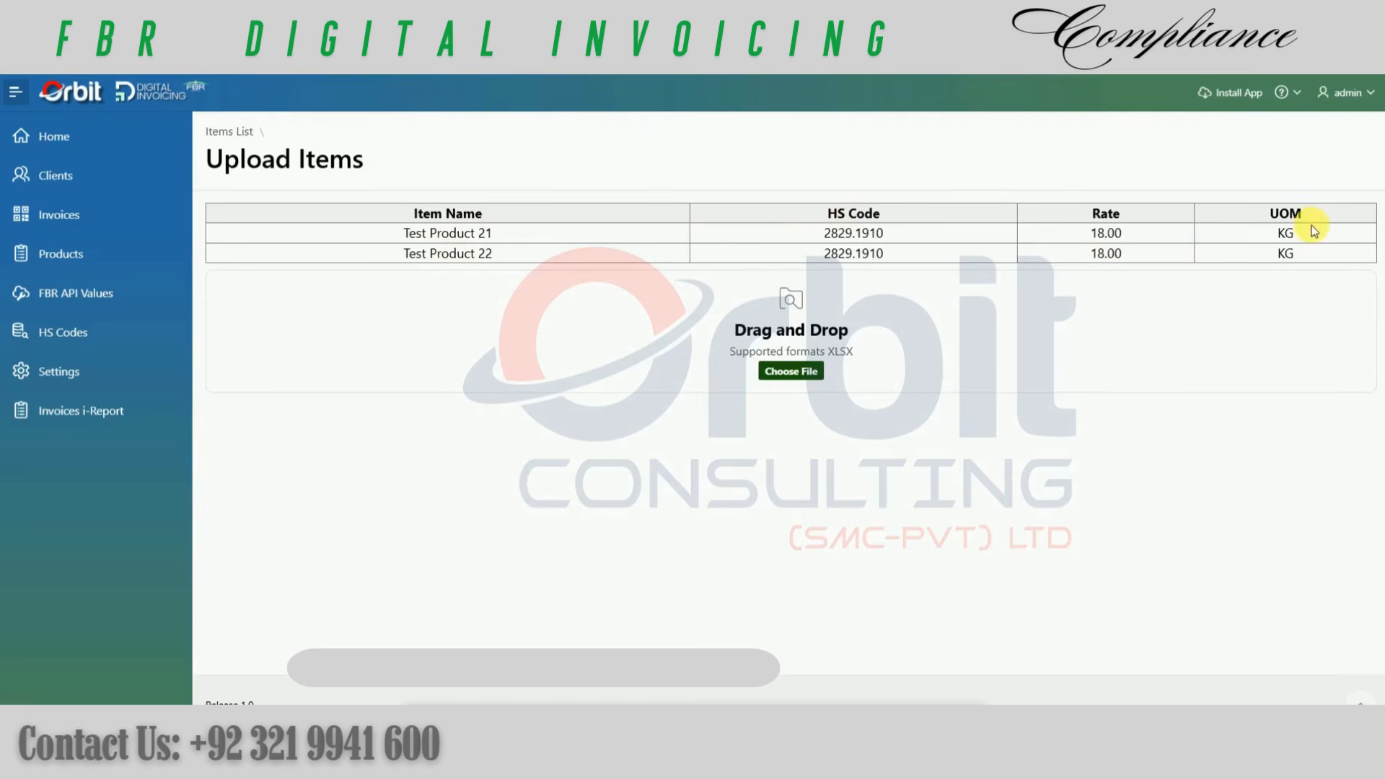
{"action": "left_click", "coordinate": [27, 63]}
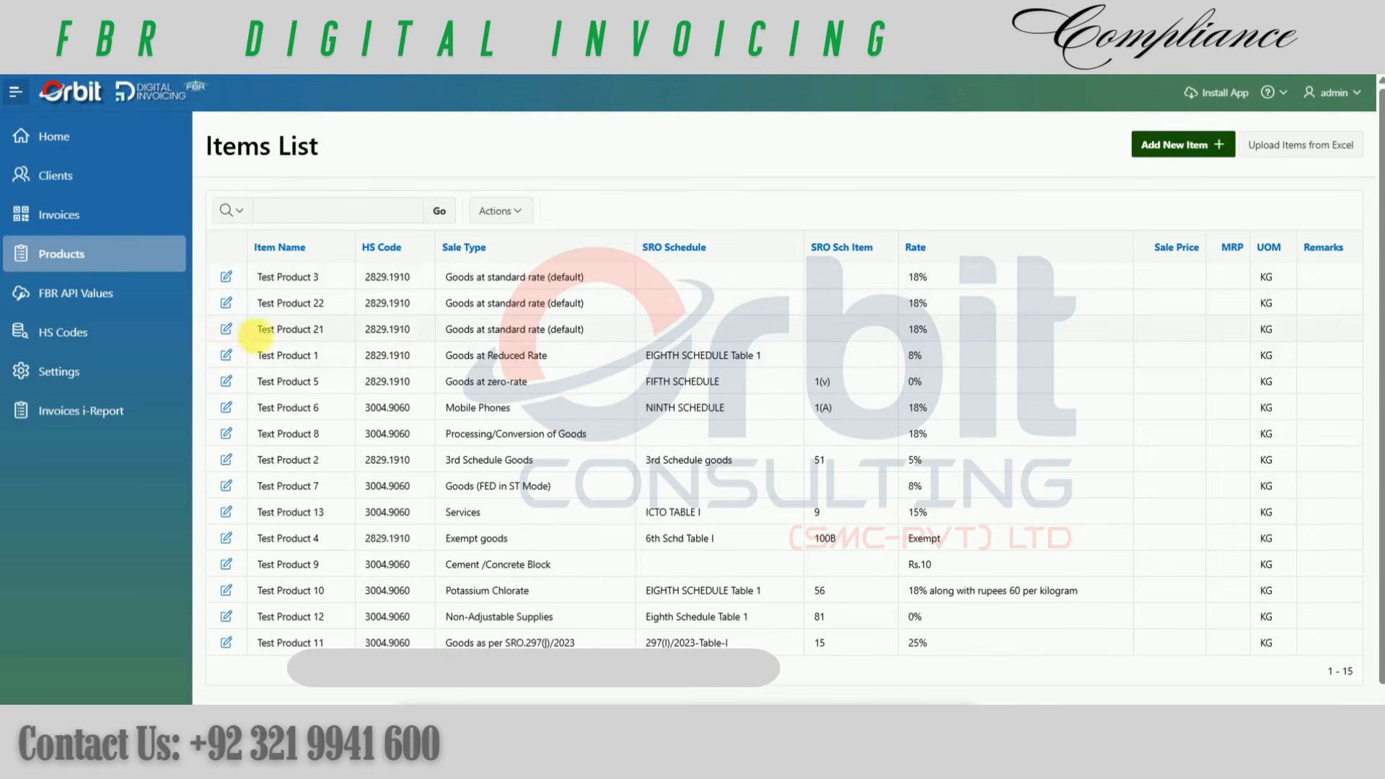
Step: Open the Test Product 21 item record and search its HS code list for "medical", leaving the code unselected
{"action": "left_click", "coordinate": [226, 329]}
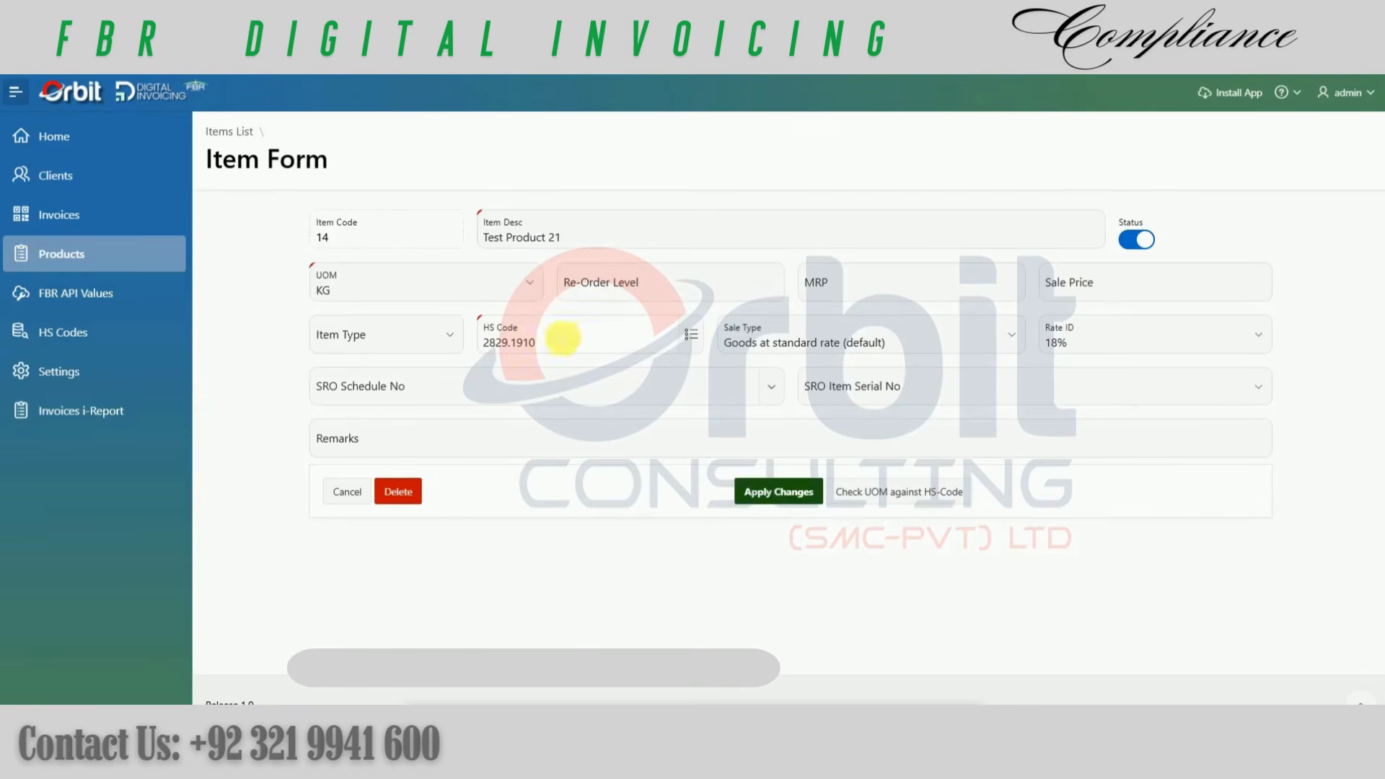
{"action": "left_click", "coordinate": [692, 337]}
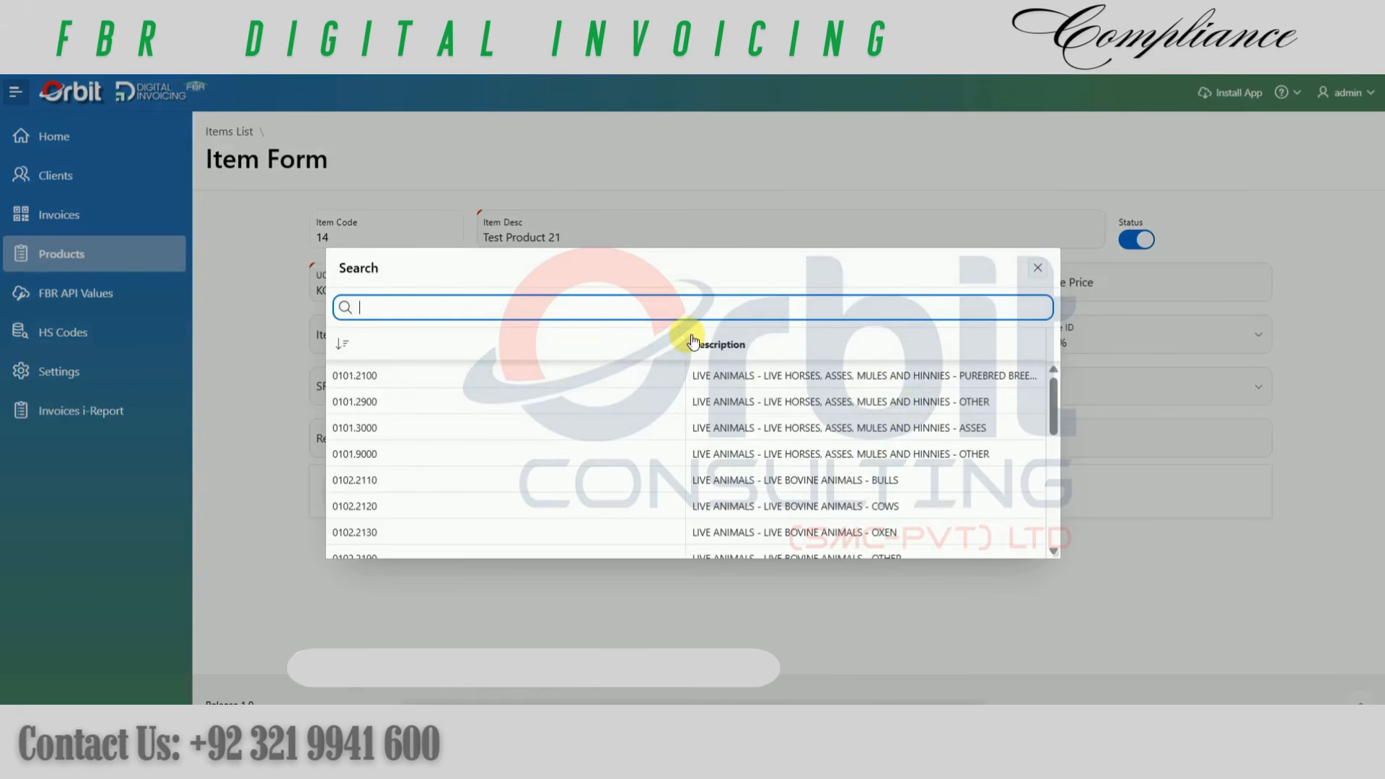
{"action": "left_click_drag", "start_coordinate": [686, 344], "coordinate": [464, 340]}
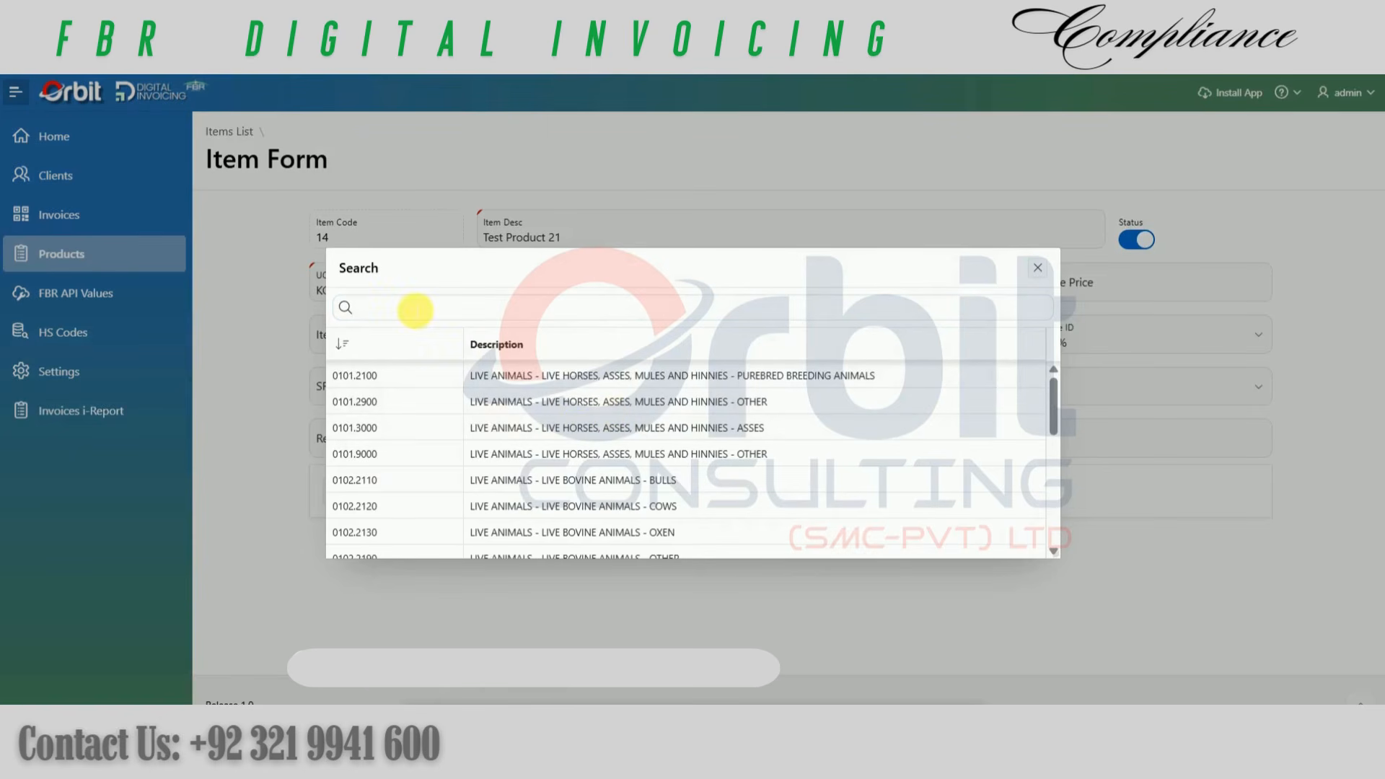
{"action": "left_click_drag", "start_coordinate": [1050, 400], "coordinate": [1067, 451]}
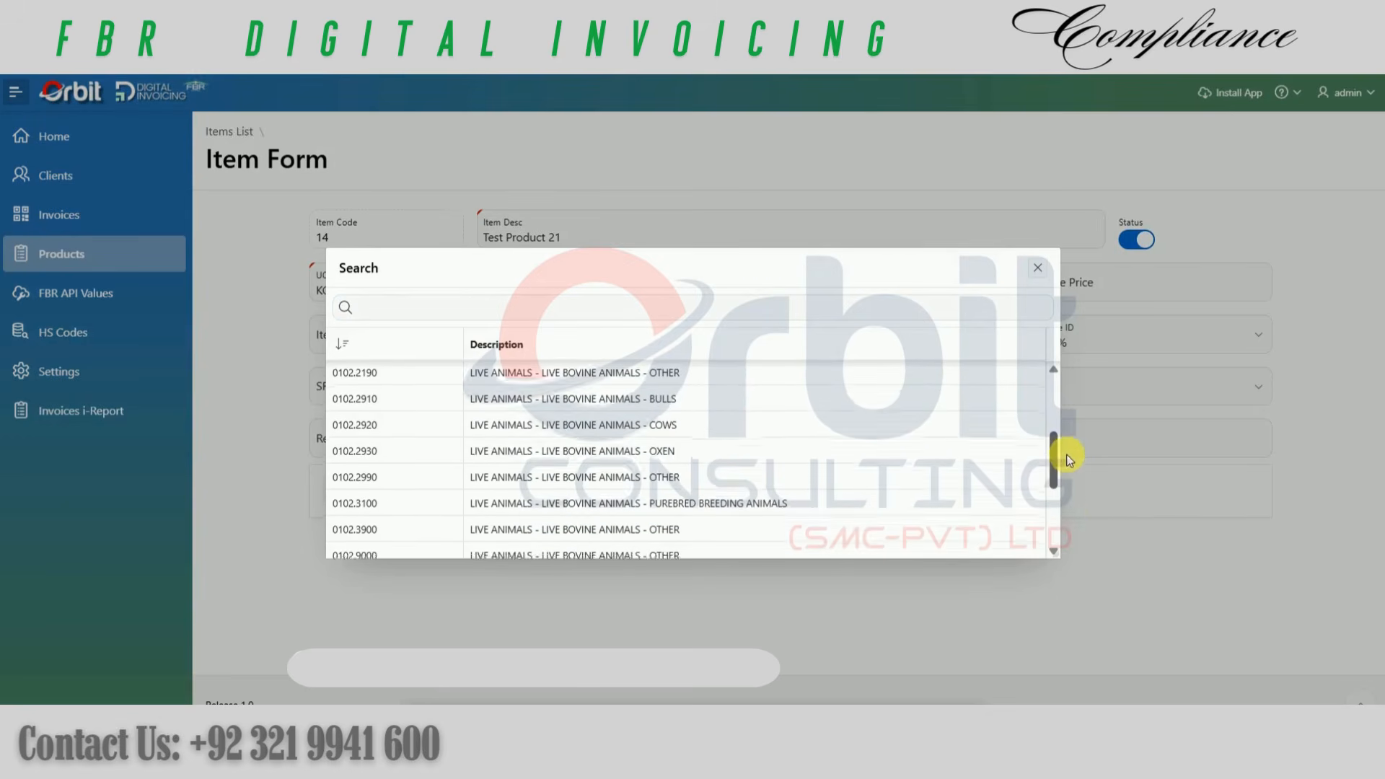
{"action": "left_click", "coordinate": [557, 309]}
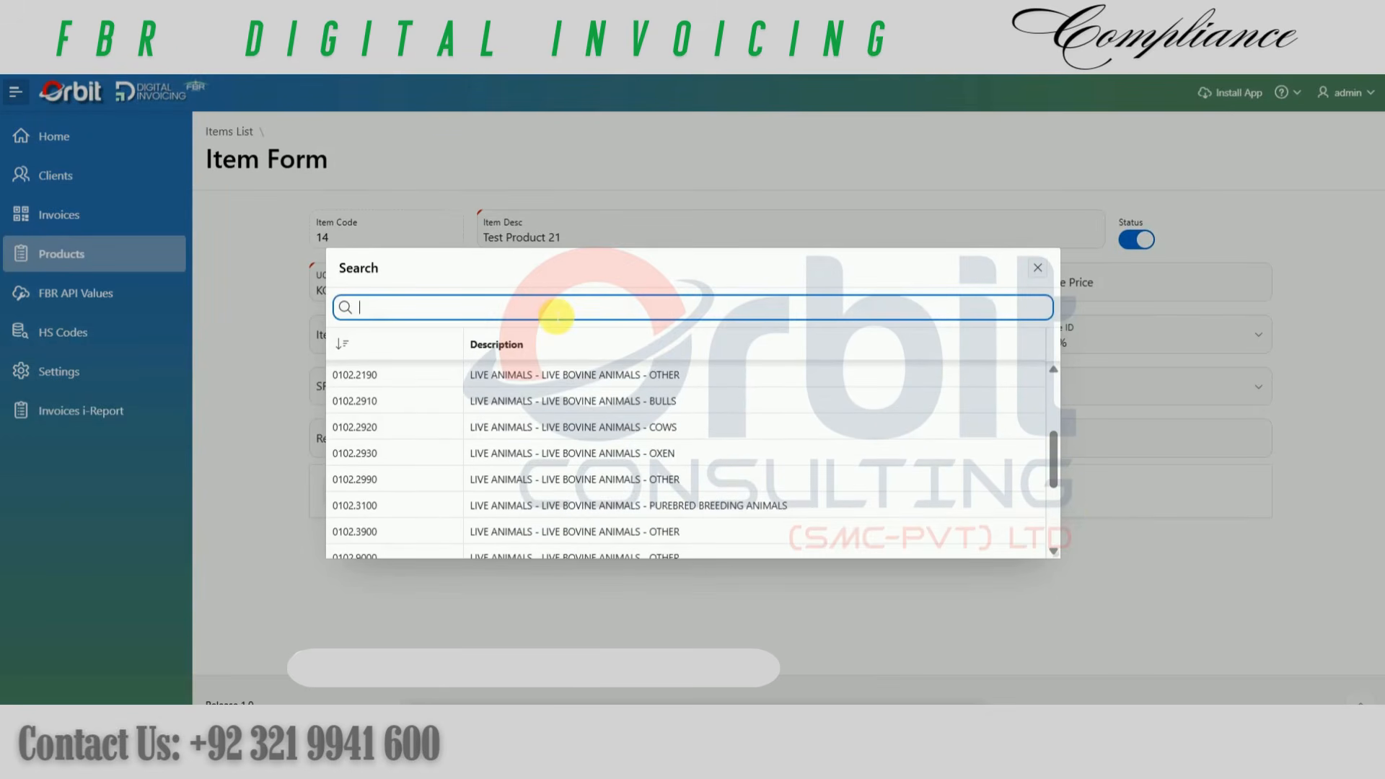
{"action": "type", "text": "med"}
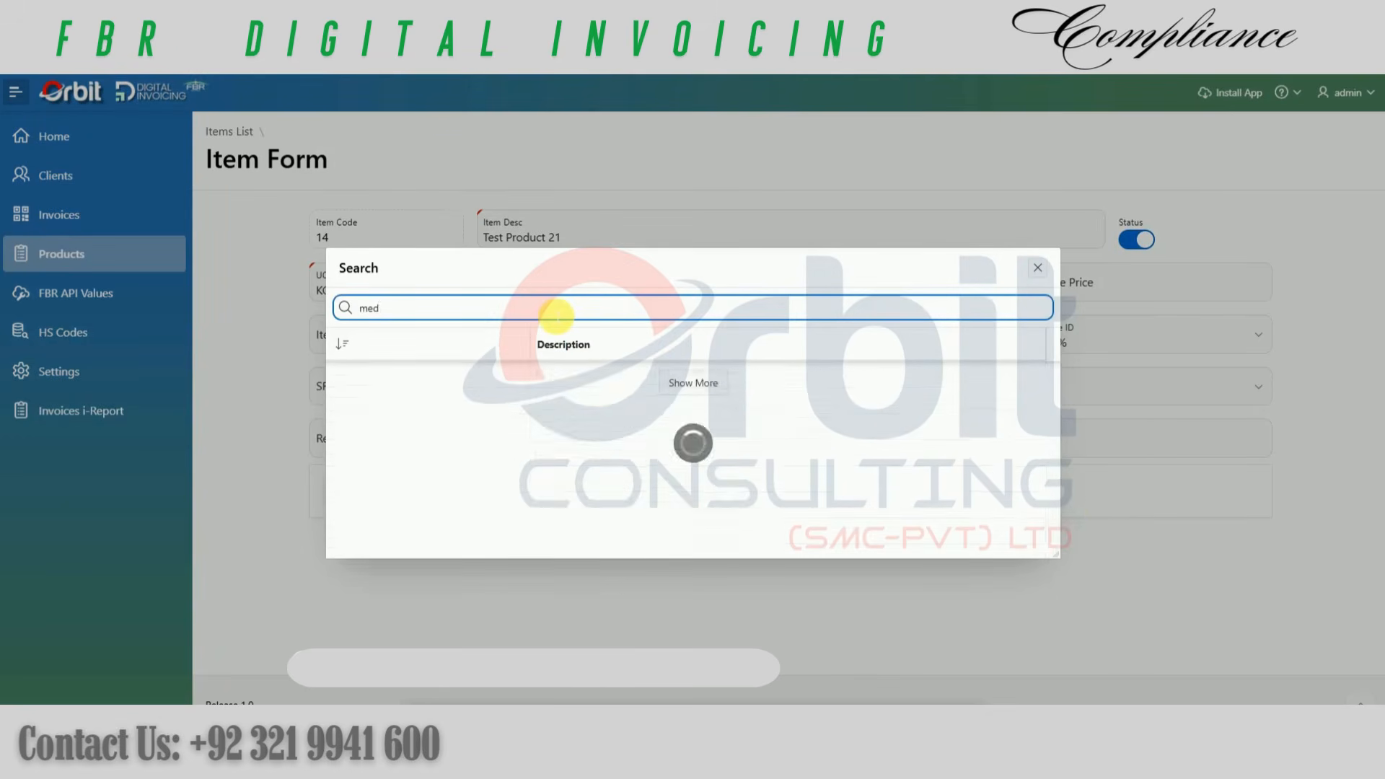
{"action": "type", "text": "ical"}
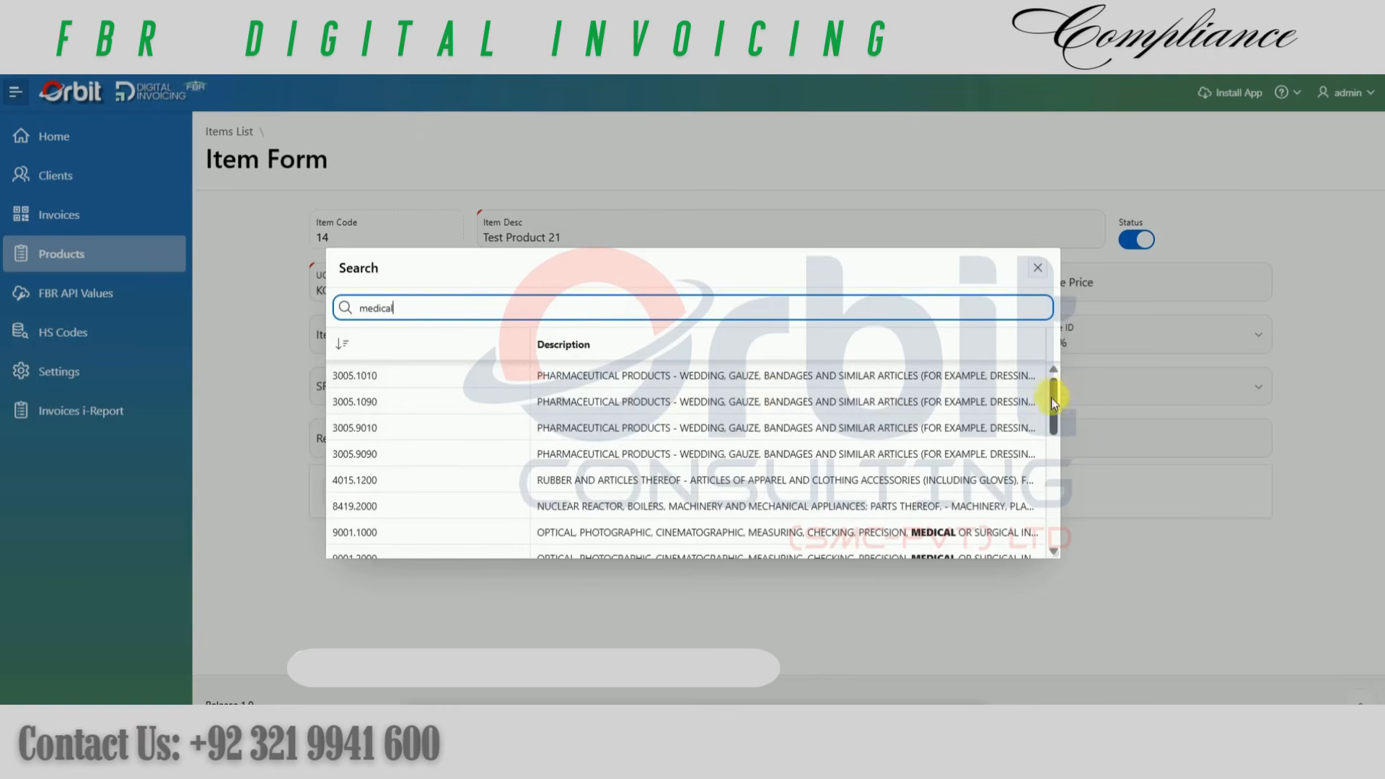
{"action": "left_click_drag", "start_coordinate": [1051, 397], "coordinate": [1071, 464]}
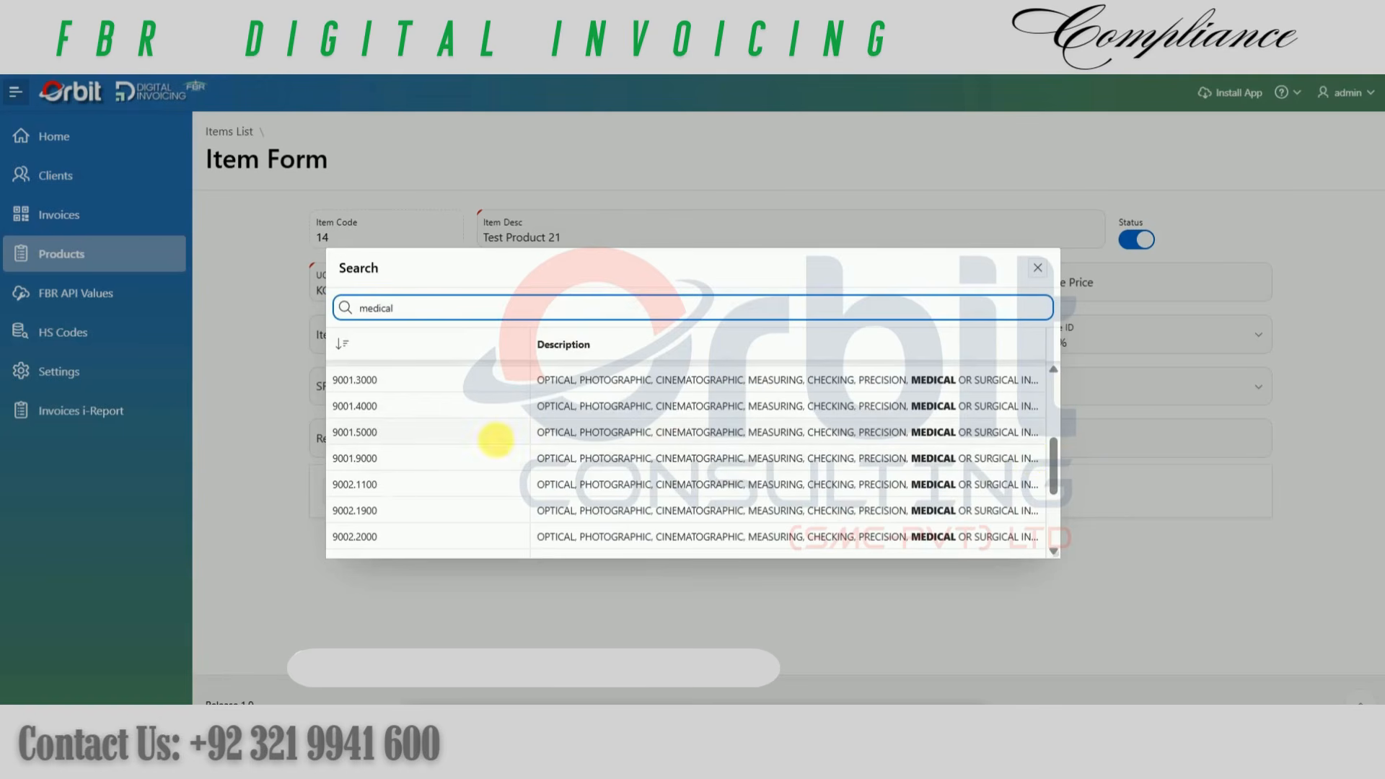
{"action": "left_click", "coordinate": [1038, 268]}
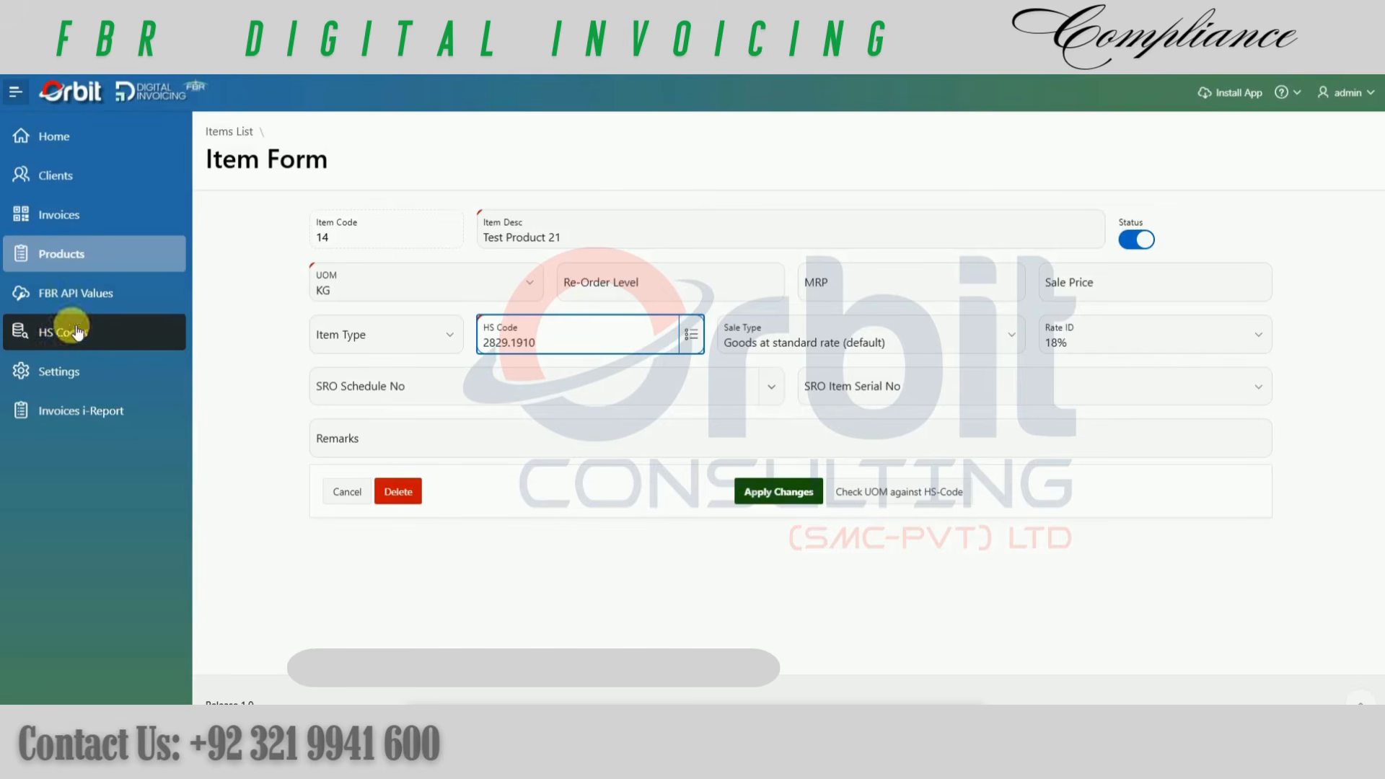
Step: Browse the available sale types for Test Product 21 and choose Goods at Reduced Rate
{"action": "left_click", "coordinate": [850, 345]}
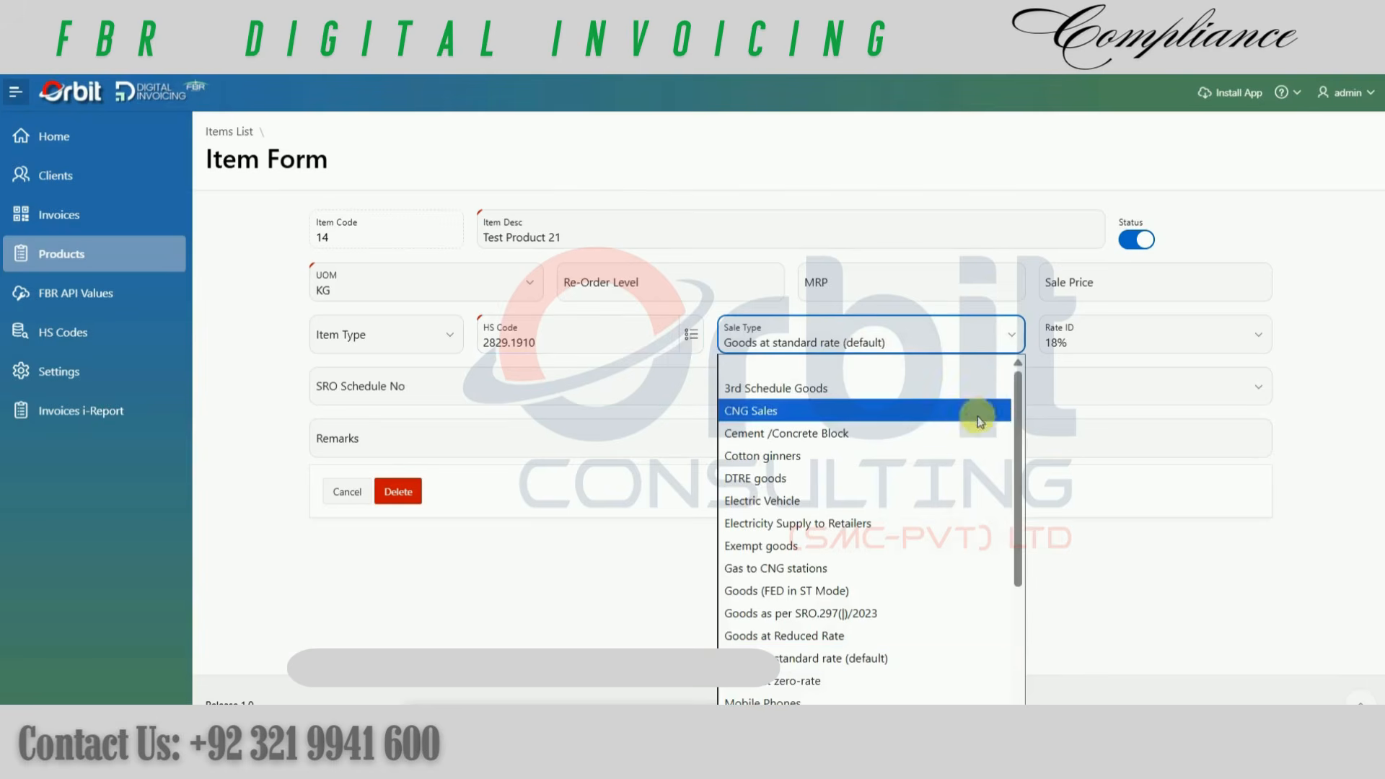
{"action": "left_click_drag", "start_coordinate": [1020, 455], "coordinate": [1024, 501]}
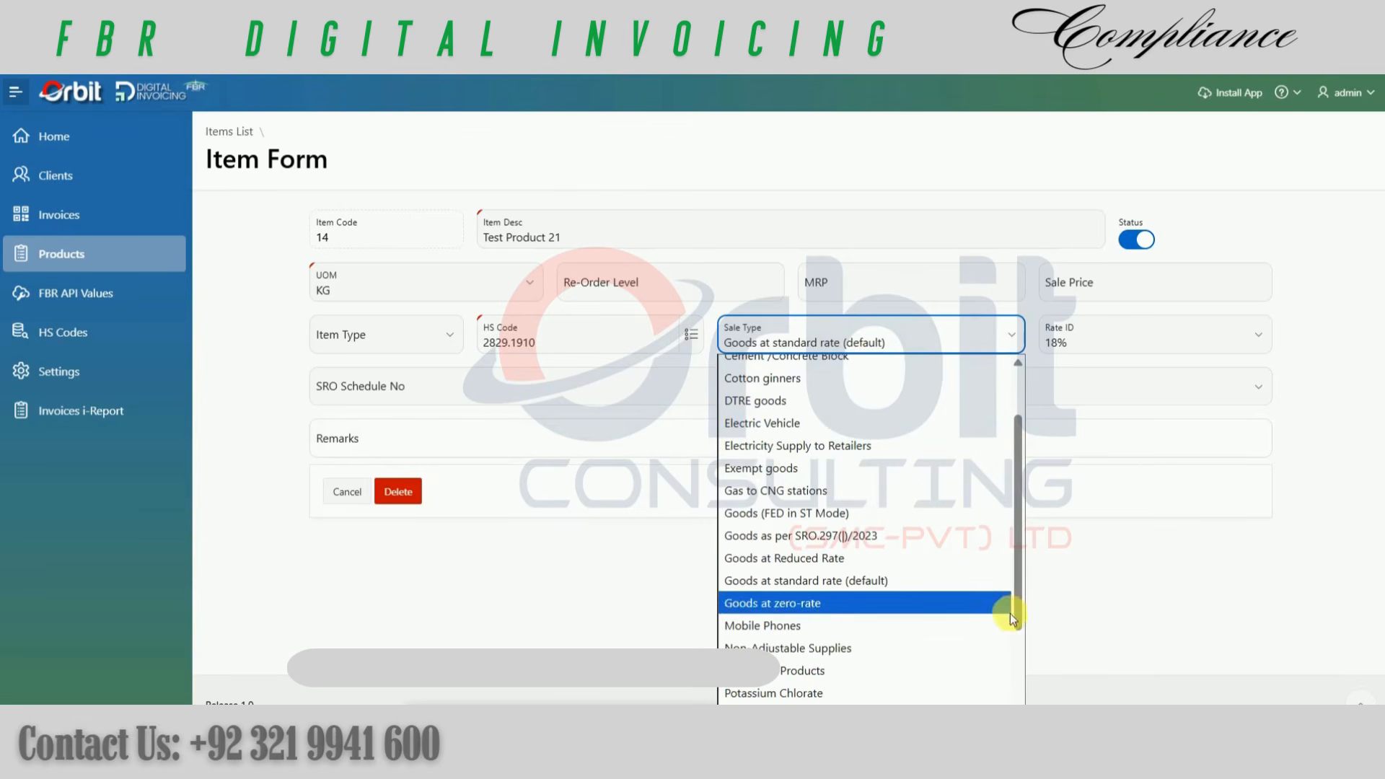
{"action": "left_click_drag", "start_coordinate": [1019, 621], "coordinate": [1018, 551]}
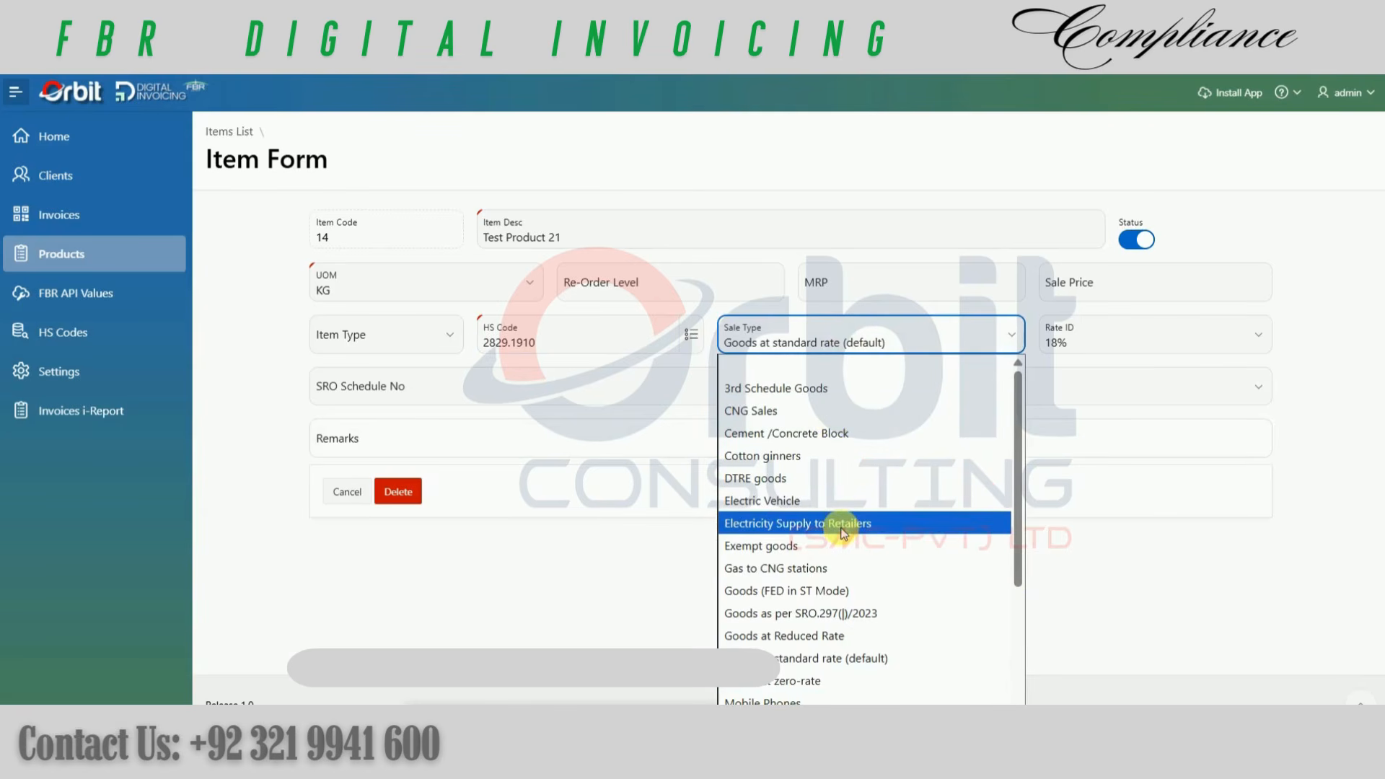
{"action": "scroll", "coordinate": [830, 526], "scroll_direction": "down", "scroll_amount": 3}
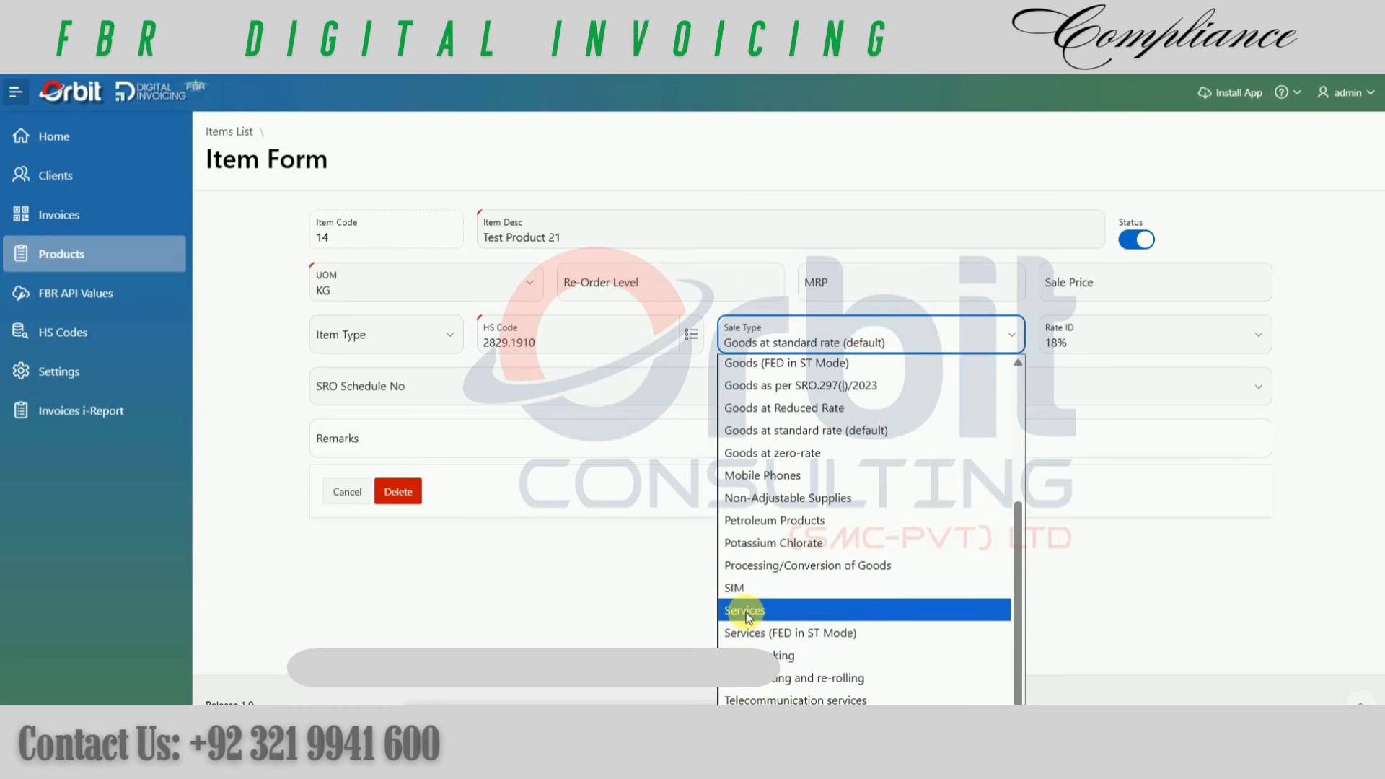
{"action": "scroll", "coordinate": [799, 531], "scroll_direction": "up", "scroll_amount": 3}
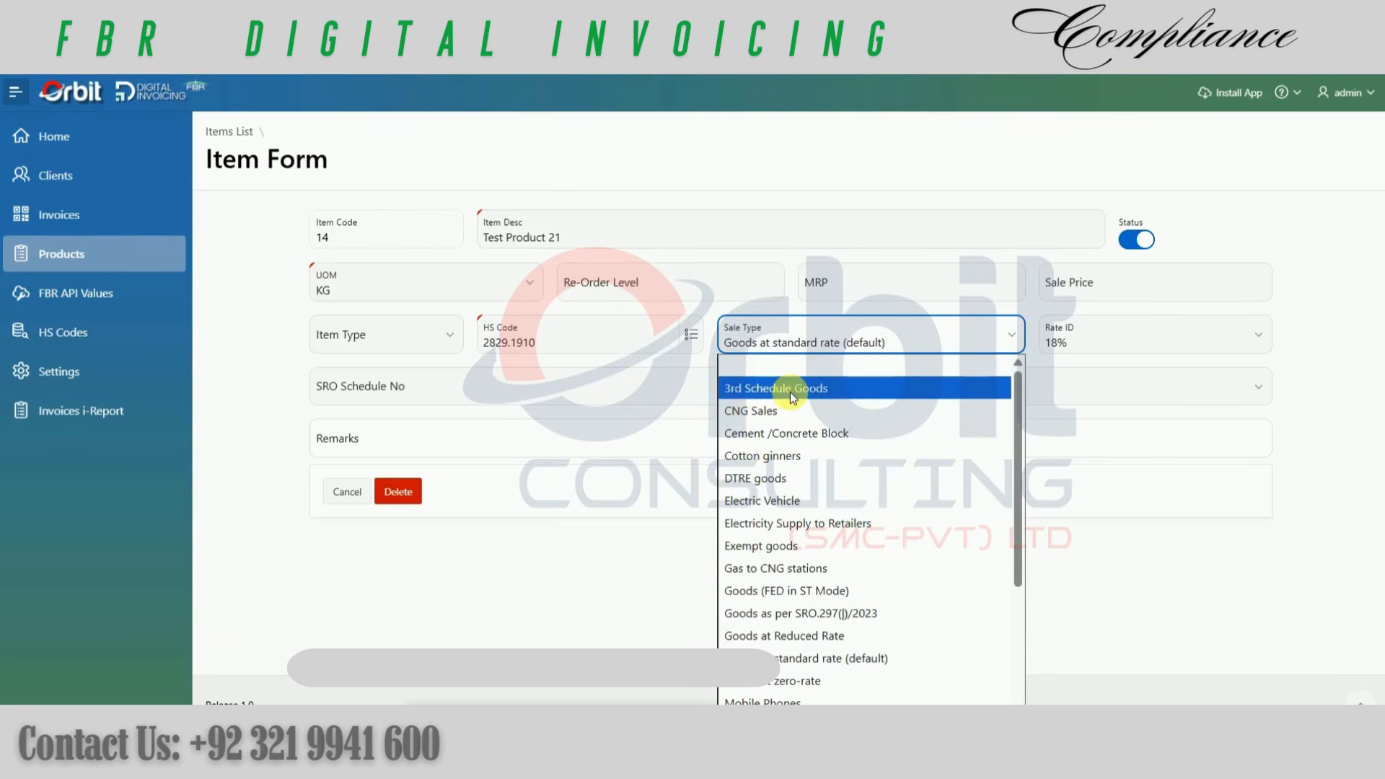
{"action": "left_click", "coordinate": [804, 634]}
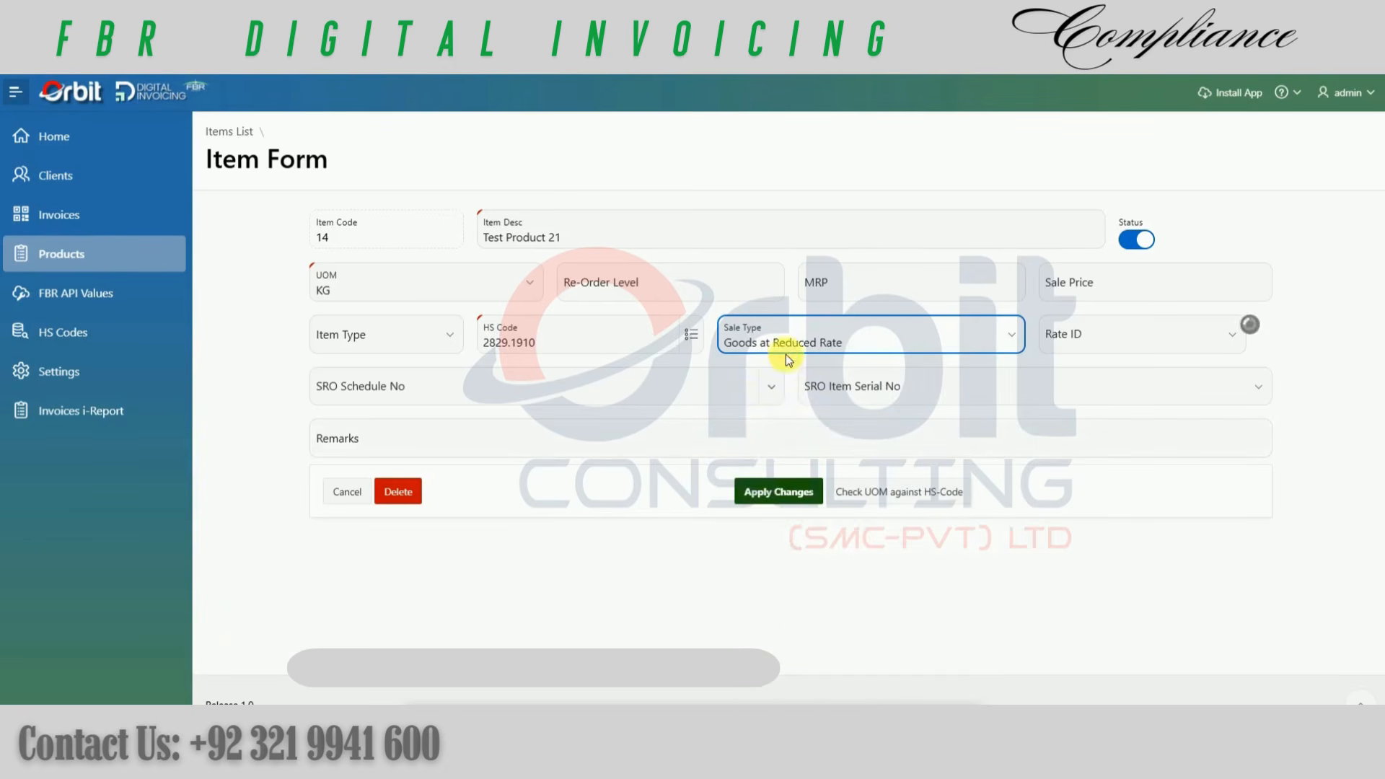
Step: Set the tax rate of Test Product 21 to 5%
{"action": "left_click", "coordinate": [1076, 342]}
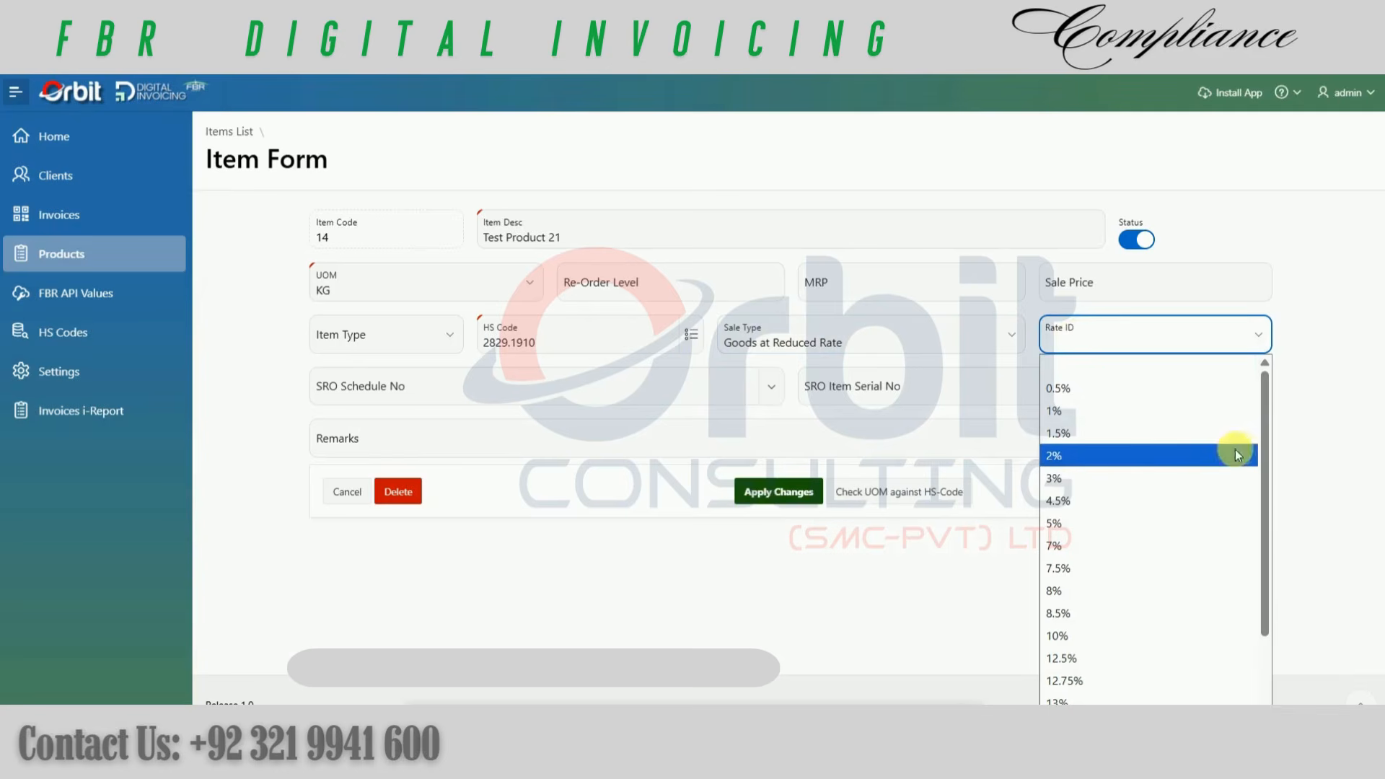
{"action": "left_click_drag", "start_coordinate": [1263, 456], "coordinate": [1291, 475]}
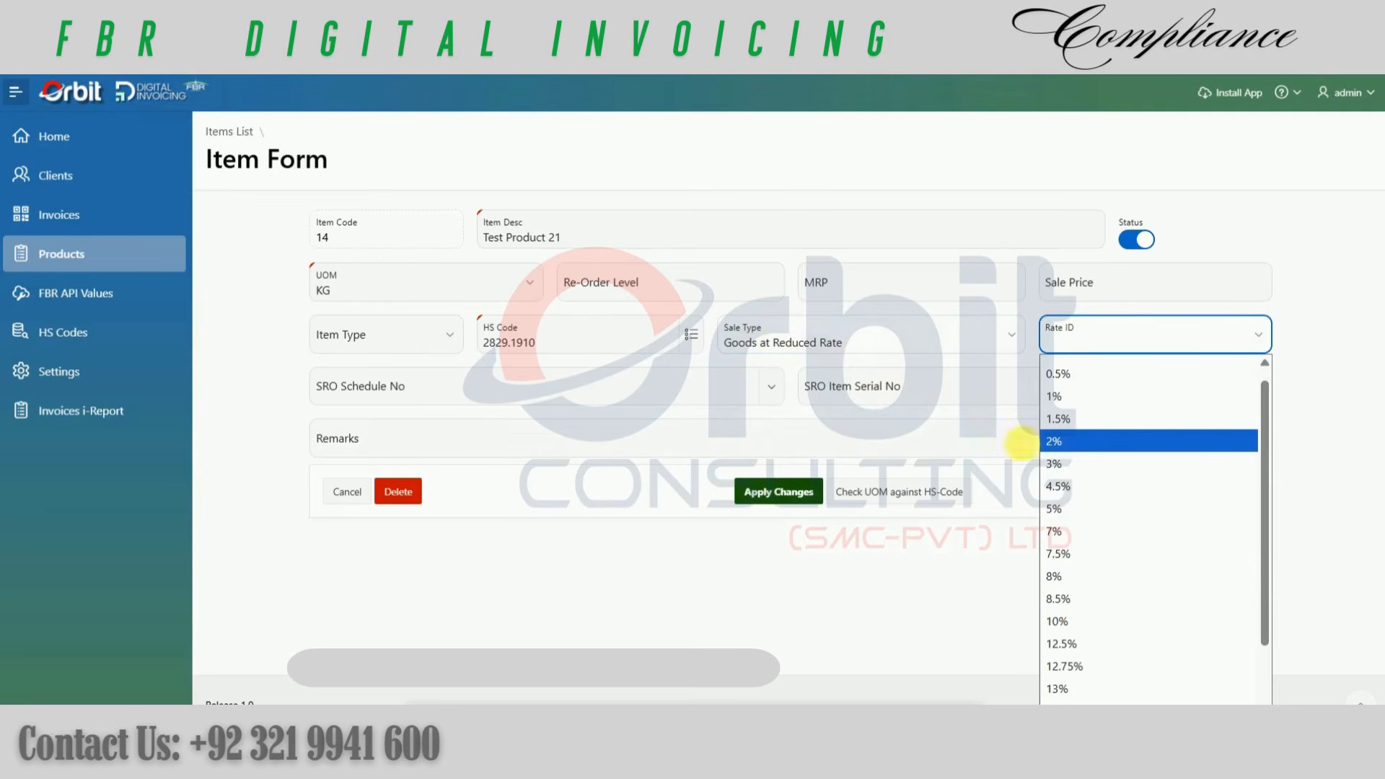
{"action": "left_click", "coordinate": [1058, 509]}
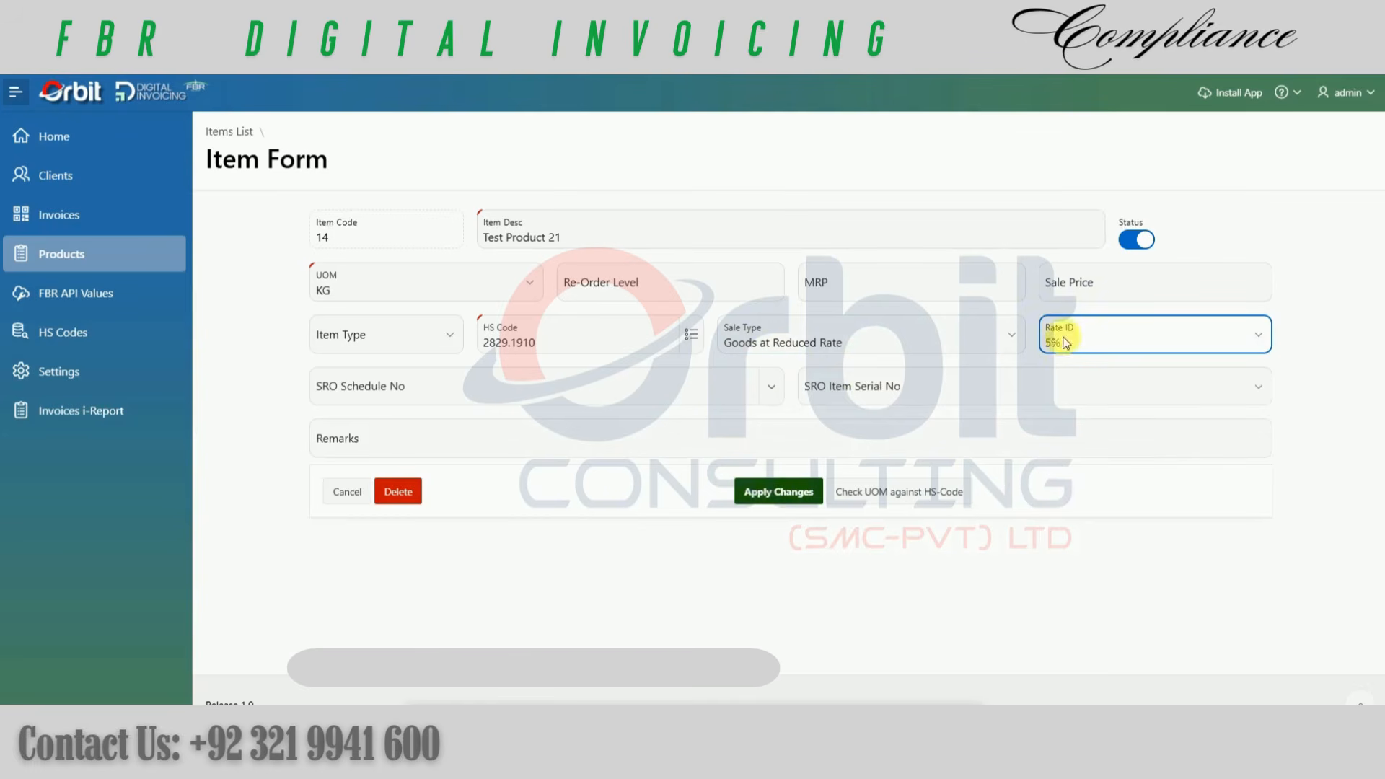
Step: Assign SRO schedule EIGHTH SCHEDULE Table 1 and SRO item serial number 29(ix) to Test Product 21
{"action": "left_click", "coordinate": [550, 387]}
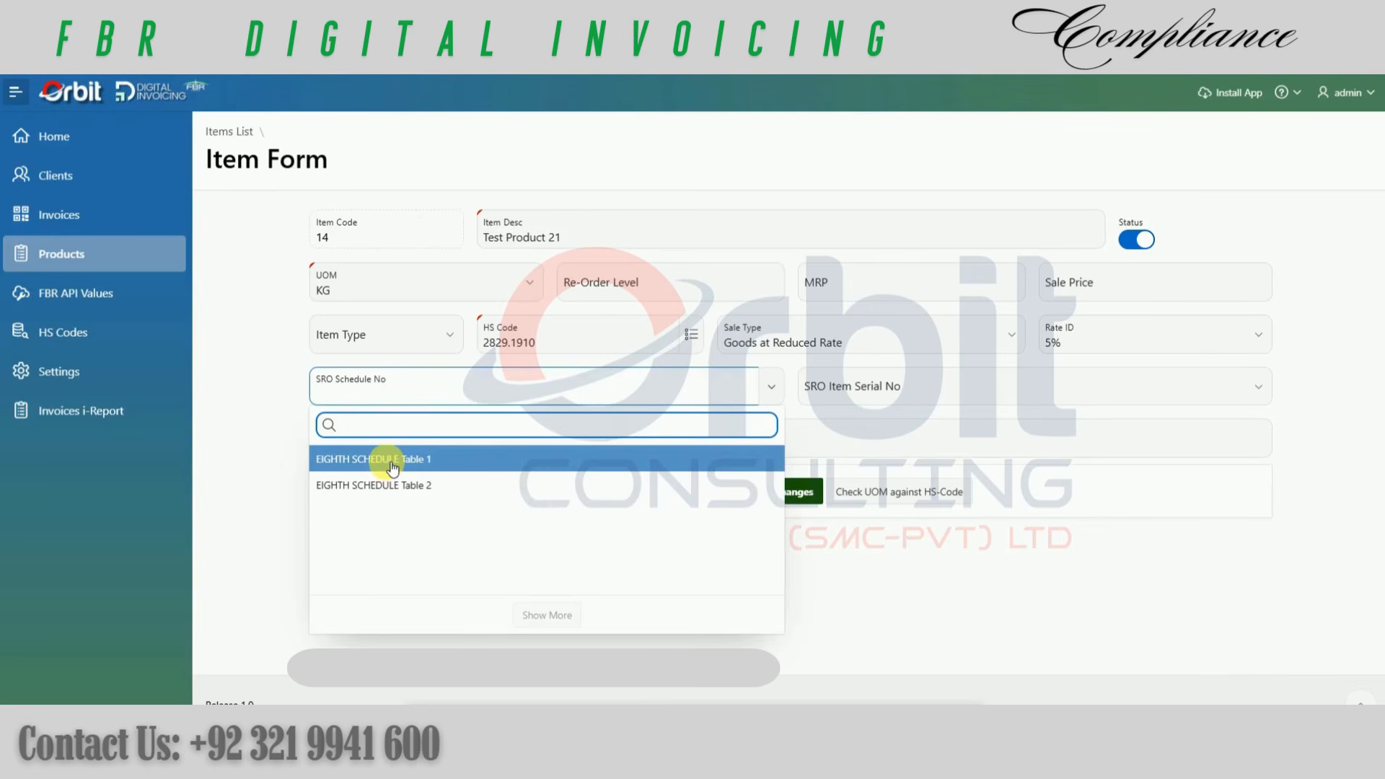
{"action": "left_click", "coordinate": [393, 462]}
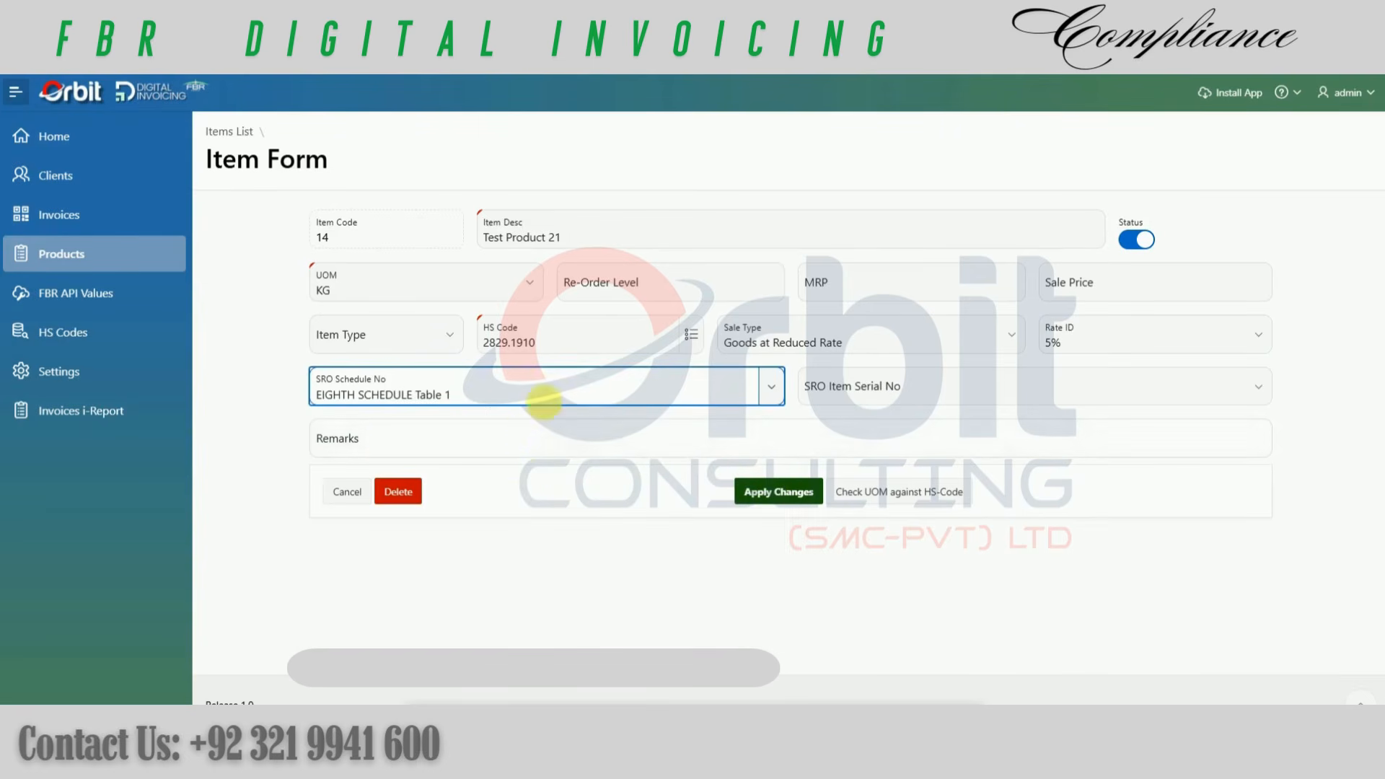
{"action": "left_click", "coordinate": [857, 396]}
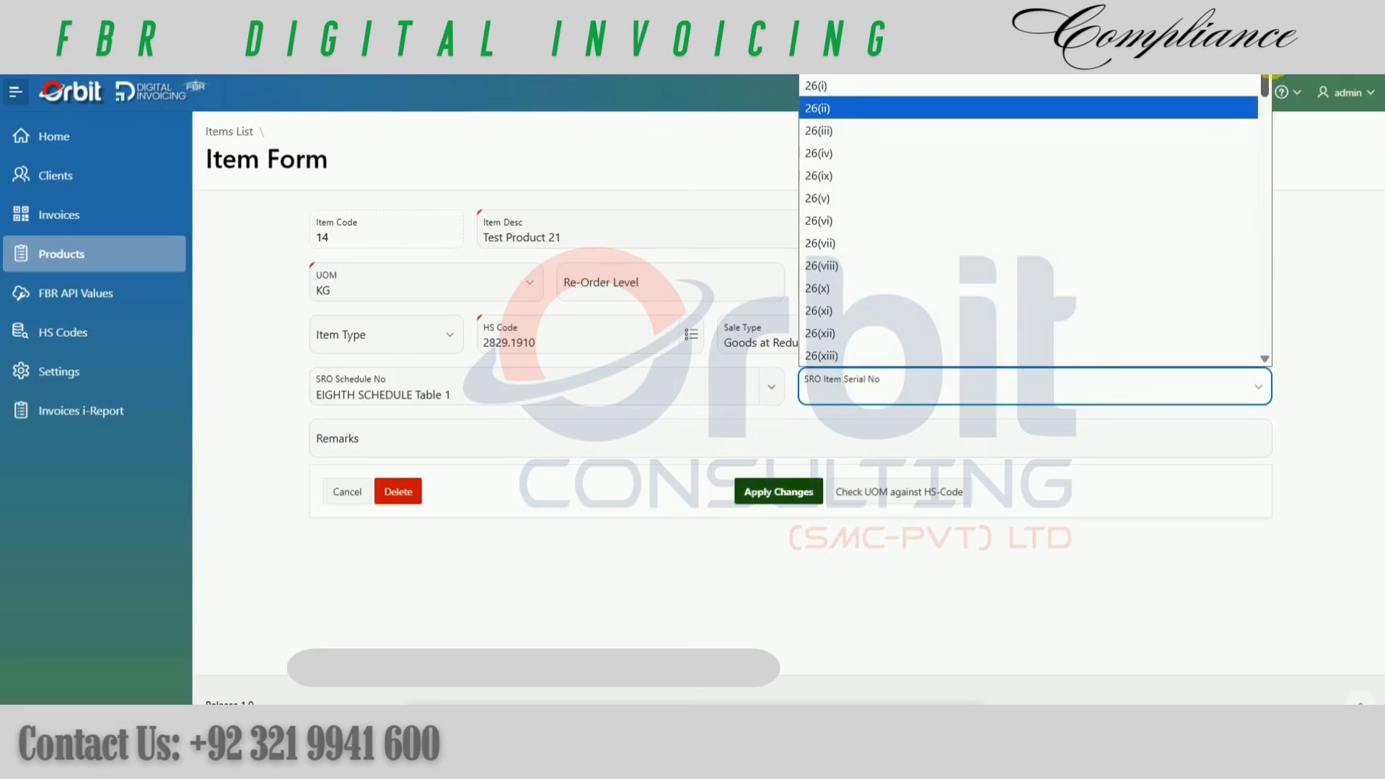
{"action": "left_click_drag", "start_coordinate": [1265, 85], "coordinate": [1257, 232]}
{"action": "left_click", "coordinate": [832, 163]}
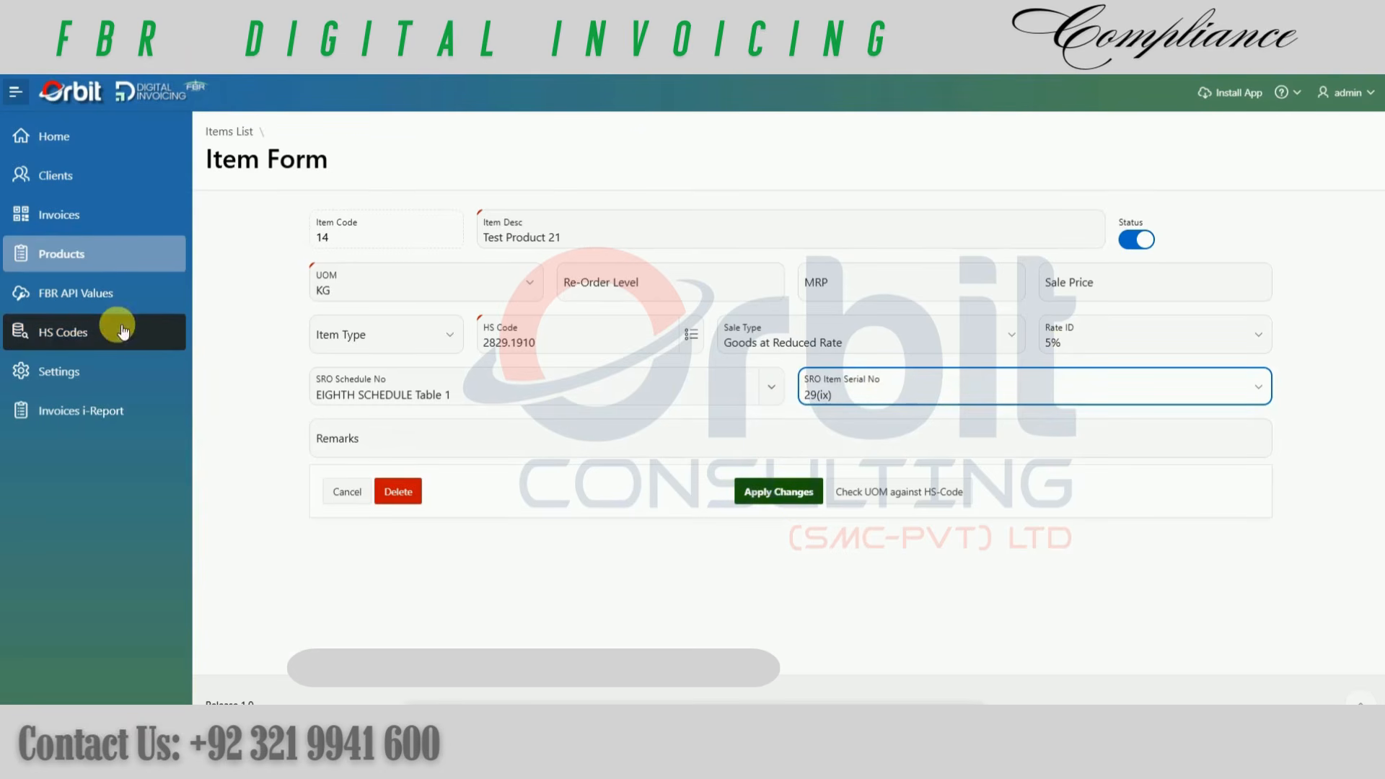
Step: Leave the item form without saving and examine the scenario codes in the sales invoices list
{"action": "left_click", "coordinate": [63, 215]}
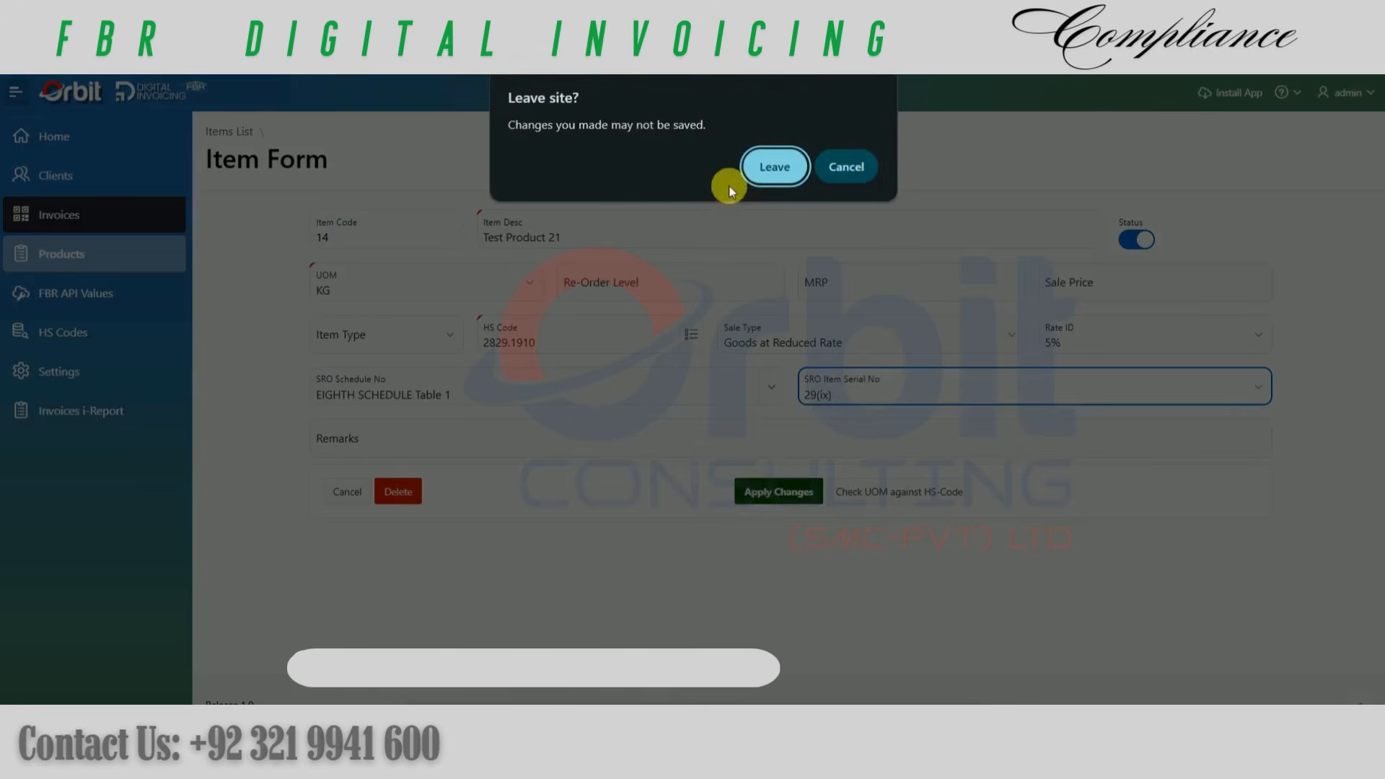
{"action": "left_click", "coordinate": [774, 172]}
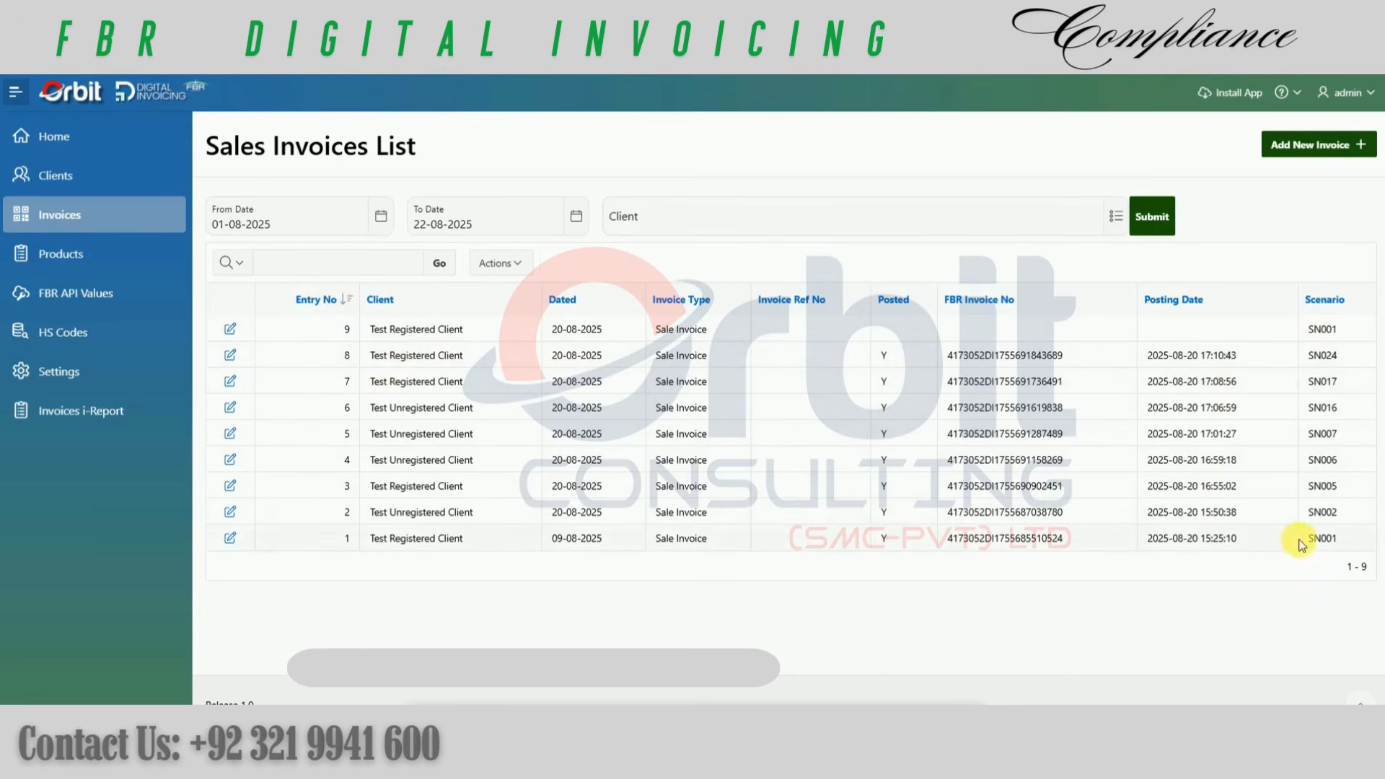
{"action": "left_click_drag", "start_coordinate": [1347, 543], "coordinate": [1314, 547]}
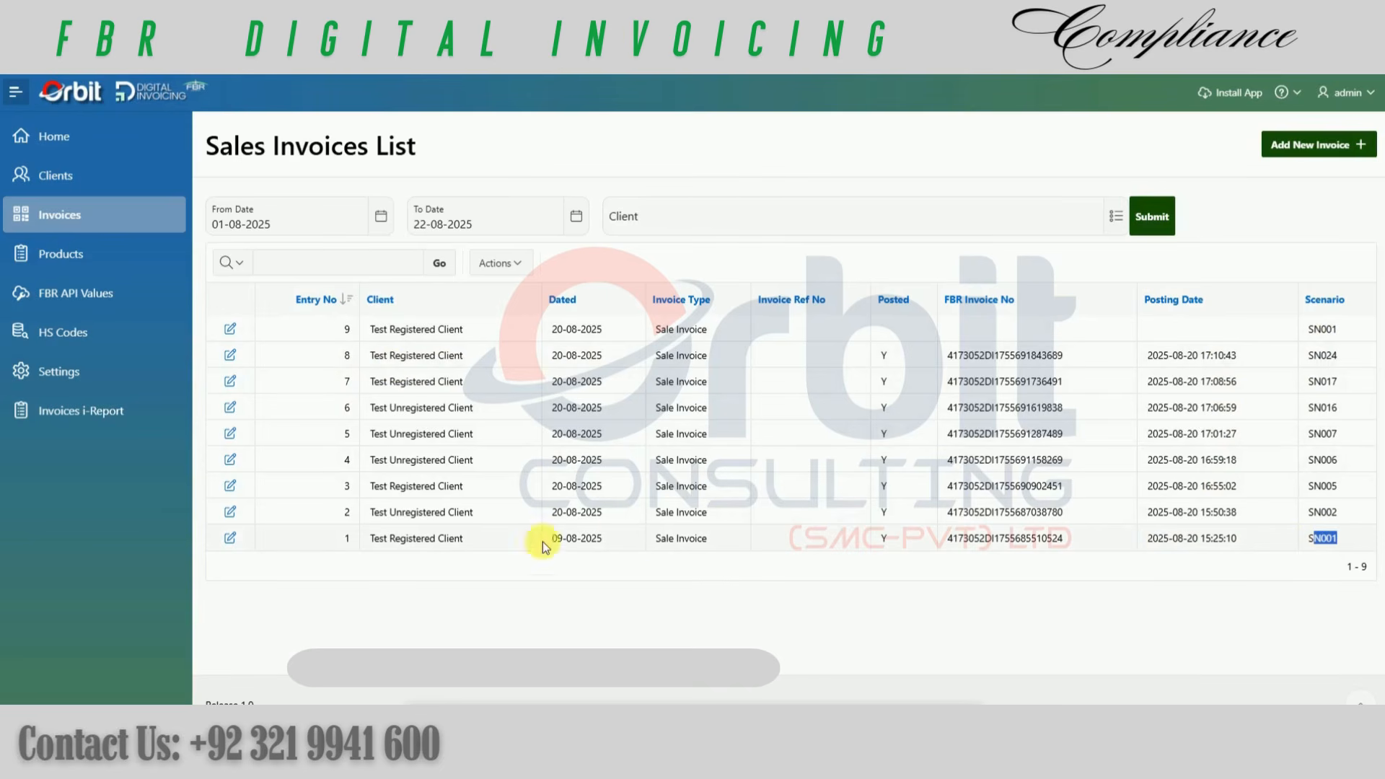
Step: Open posted sales invoice entry 1 and review its FBR invoice number and item details
{"action": "left_click", "coordinate": [231, 538]}
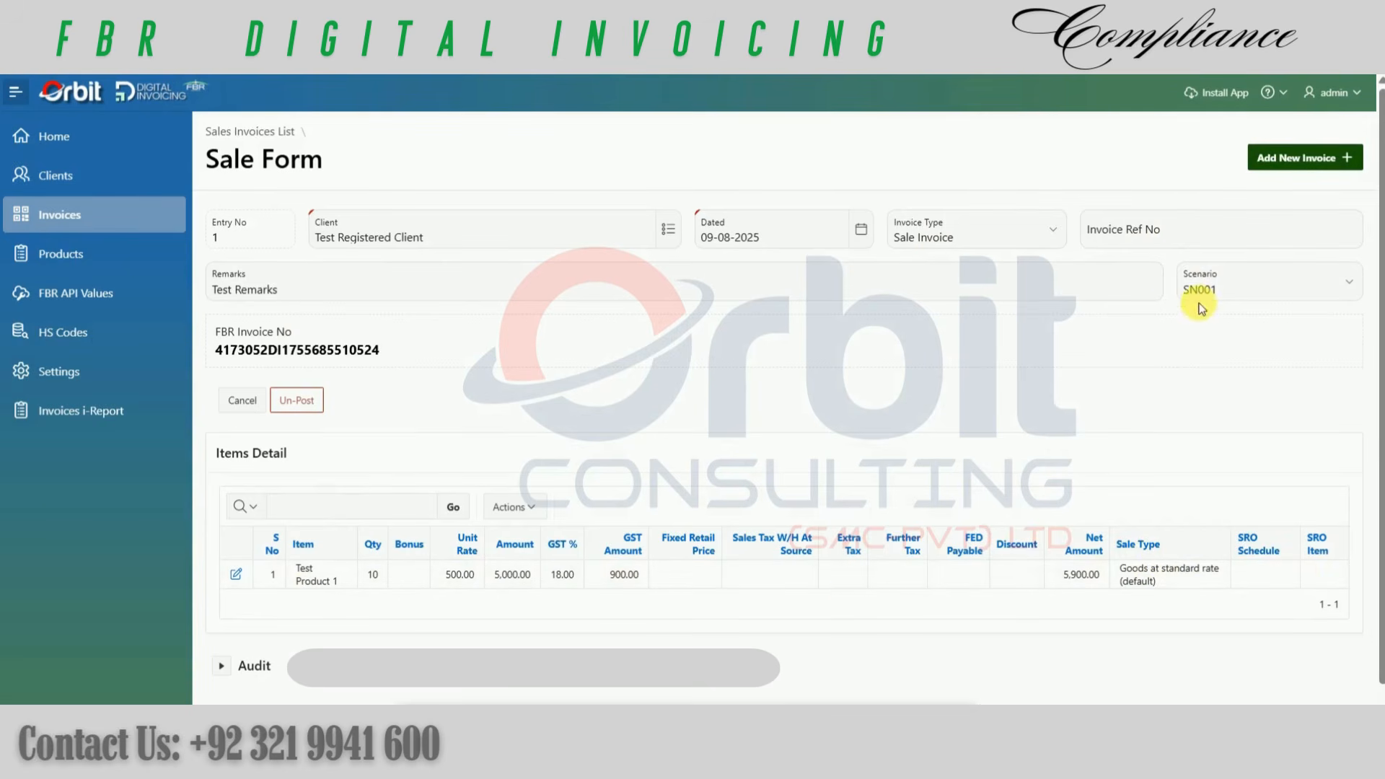
{"action": "left_click_drag", "start_coordinate": [216, 352], "coordinate": [383, 350]}
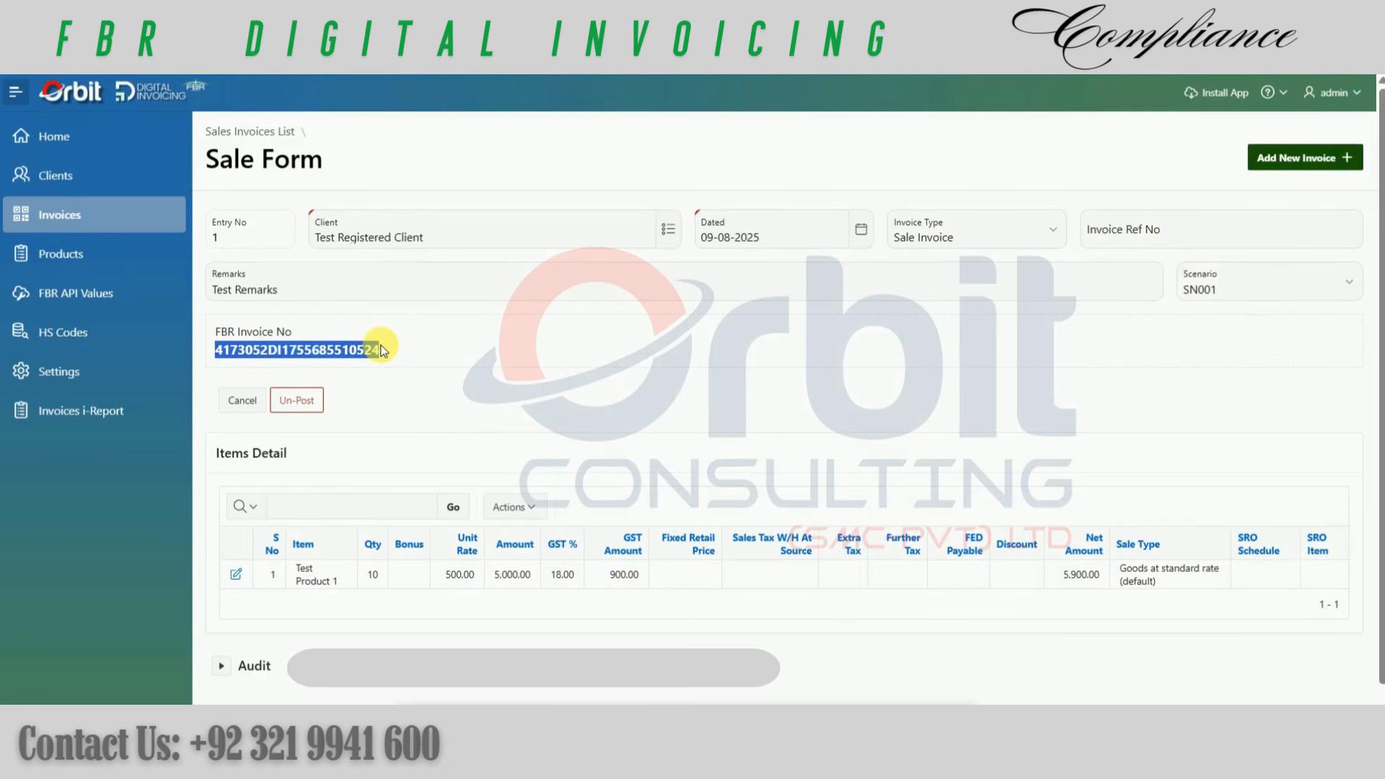
{"action": "scroll", "coordinate": [358, 471], "scroll_direction": "down", "scroll_amount": 1}
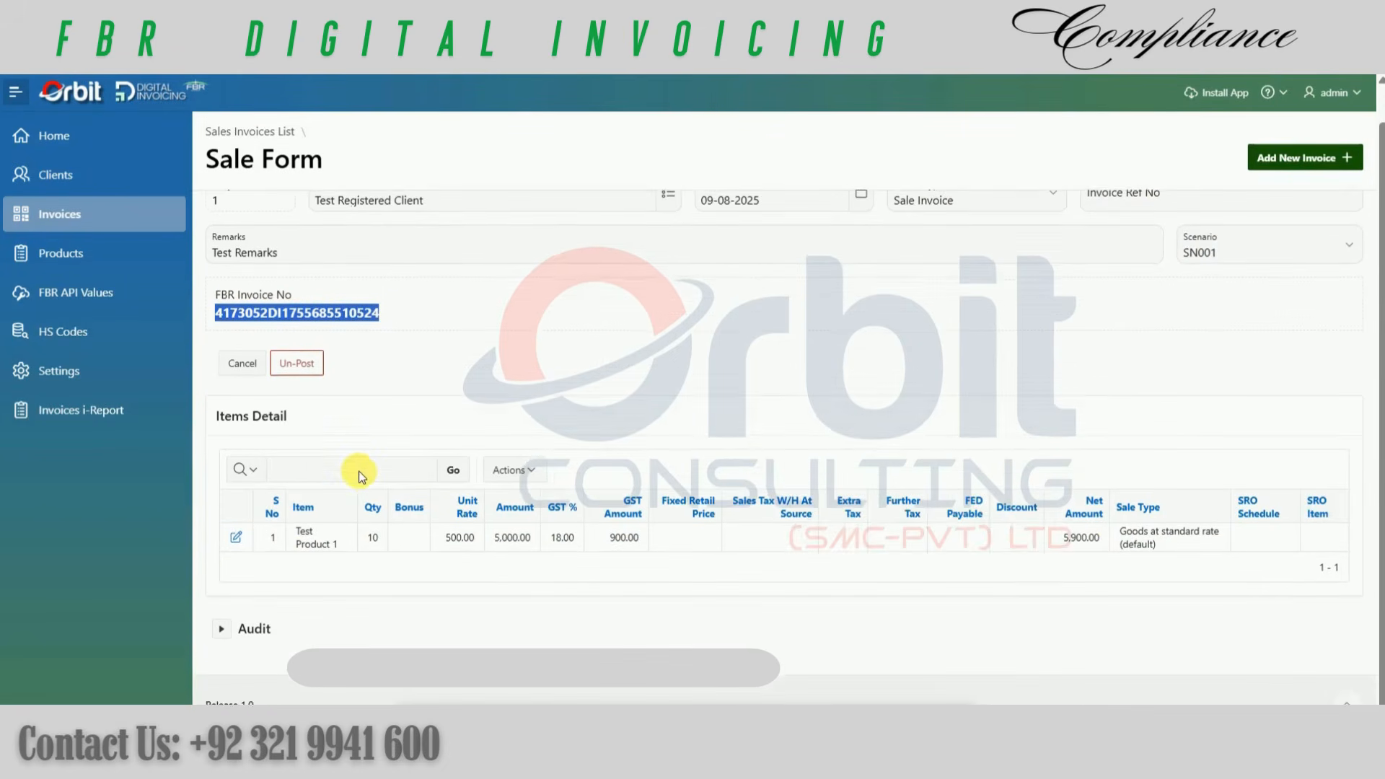
{"action": "scroll", "coordinate": [361, 473], "scroll_direction": "up", "scroll_amount": 1}
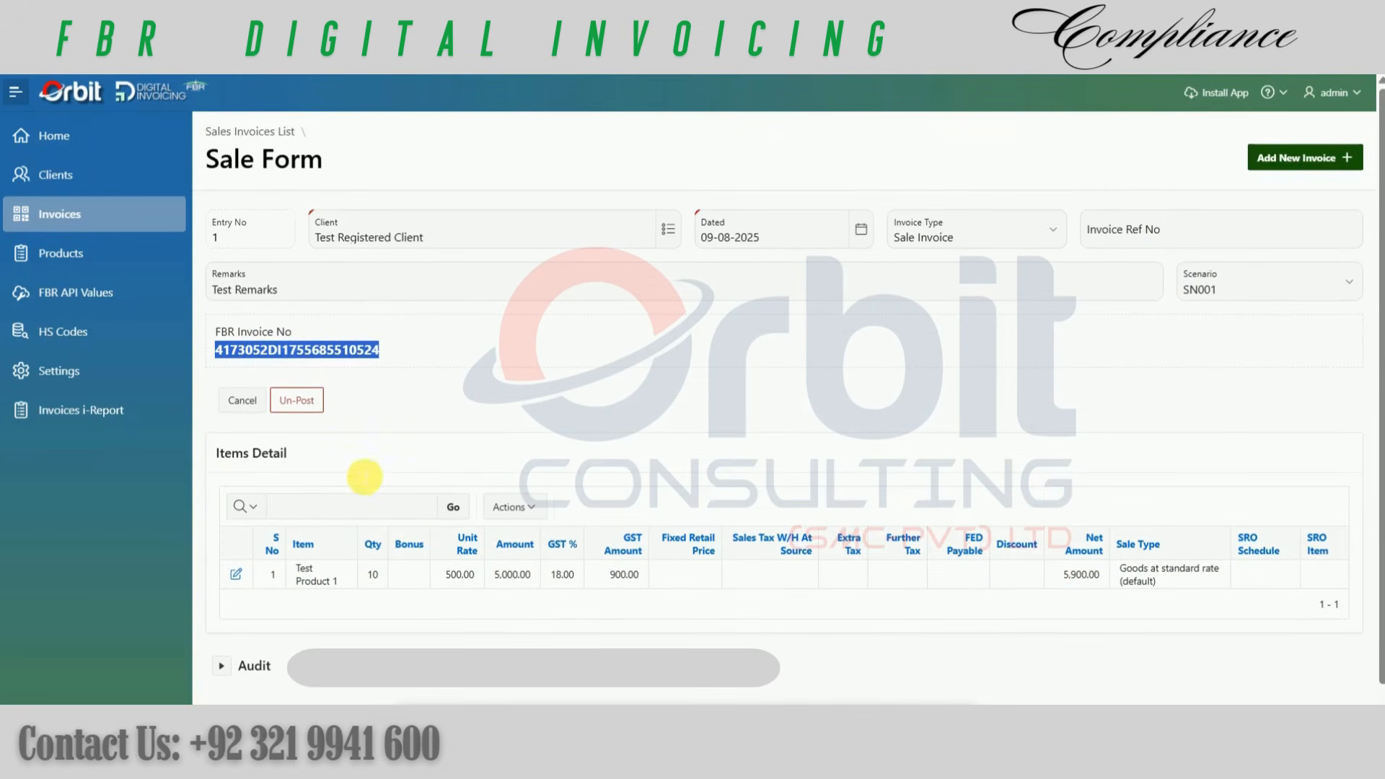
Step: Return to the sales invoices list and open the unposted invoice, entry 9
{"action": "left_click", "coordinate": [264, 134]}
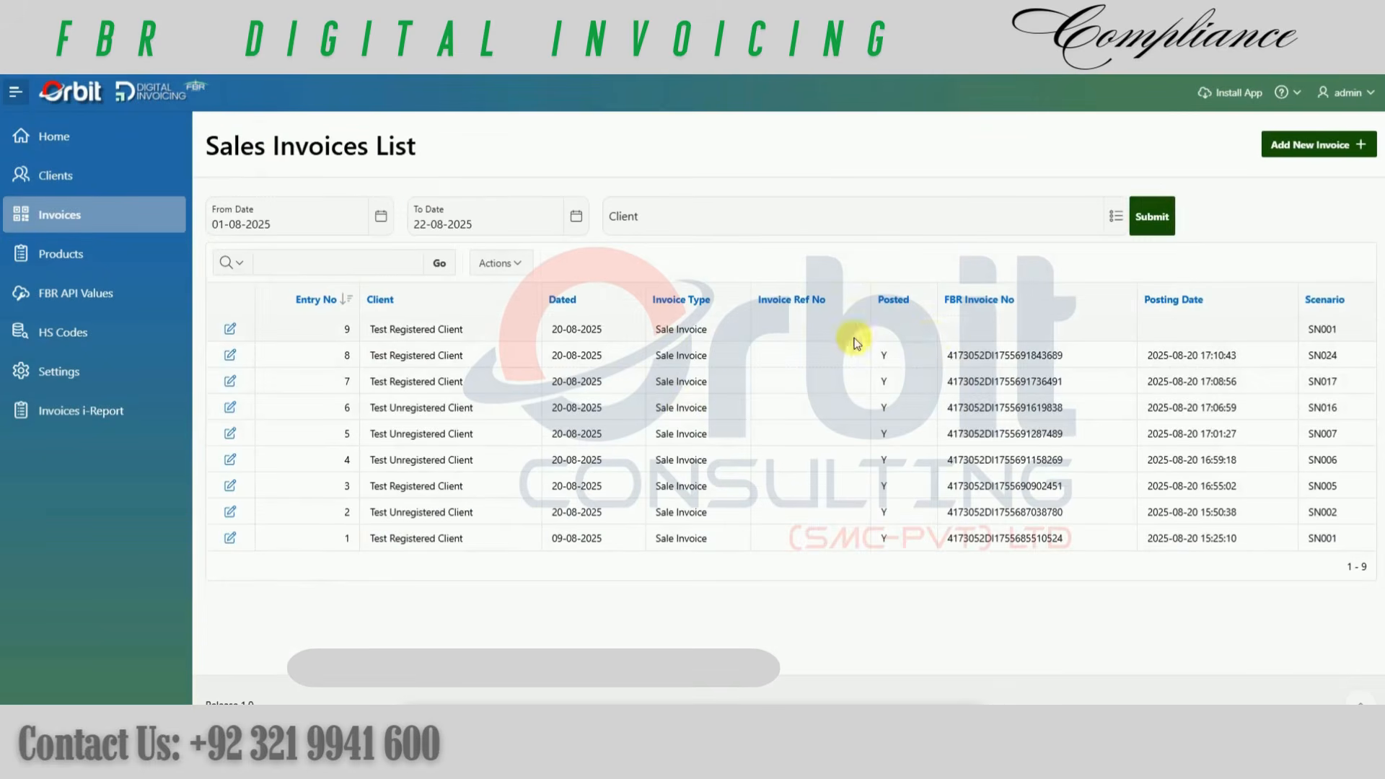
{"action": "left_click", "coordinate": [235, 330]}
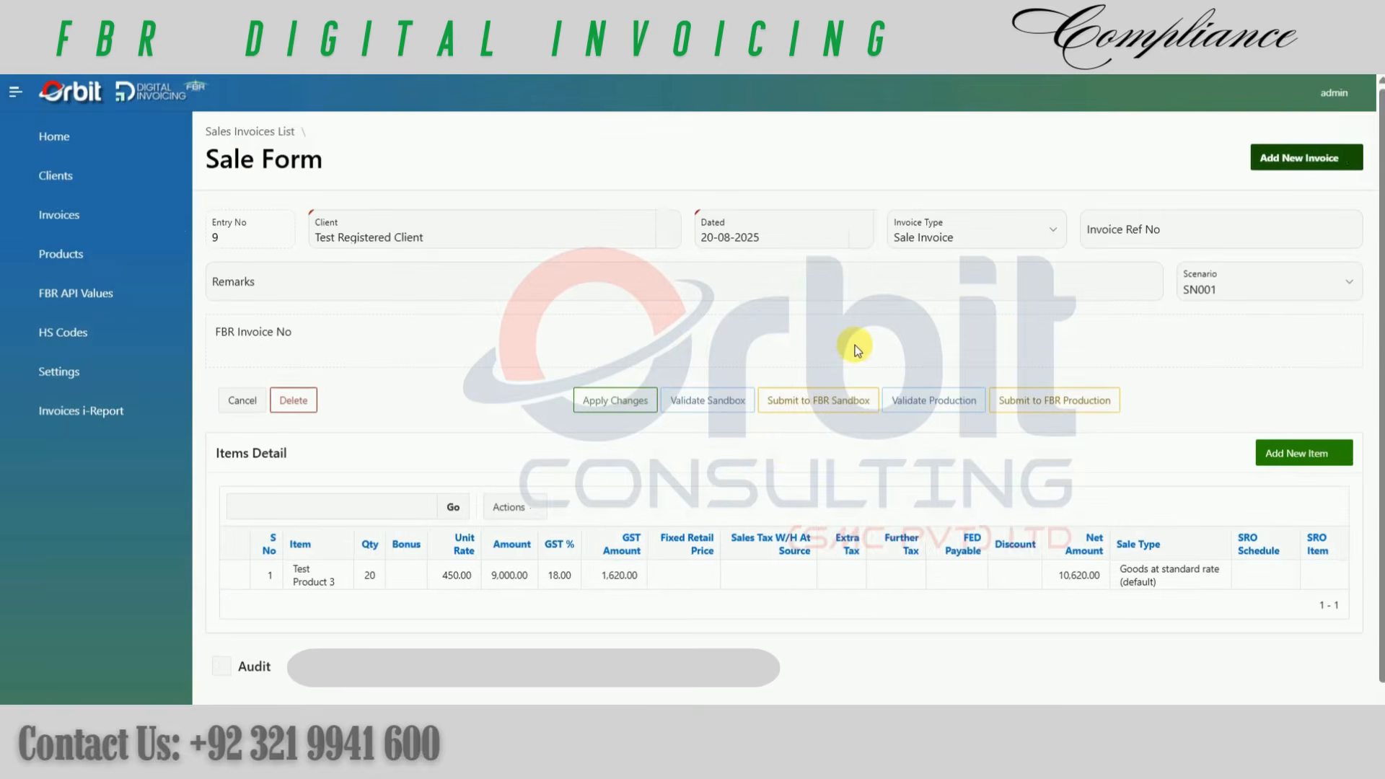
Step: Look over invoice entry 9, validate it in the sandbox and examine the validation date, status and error
{"action": "scroll", "coordinate": [788, 454], "scroll_direction": "down", "scroll_amount": 1}
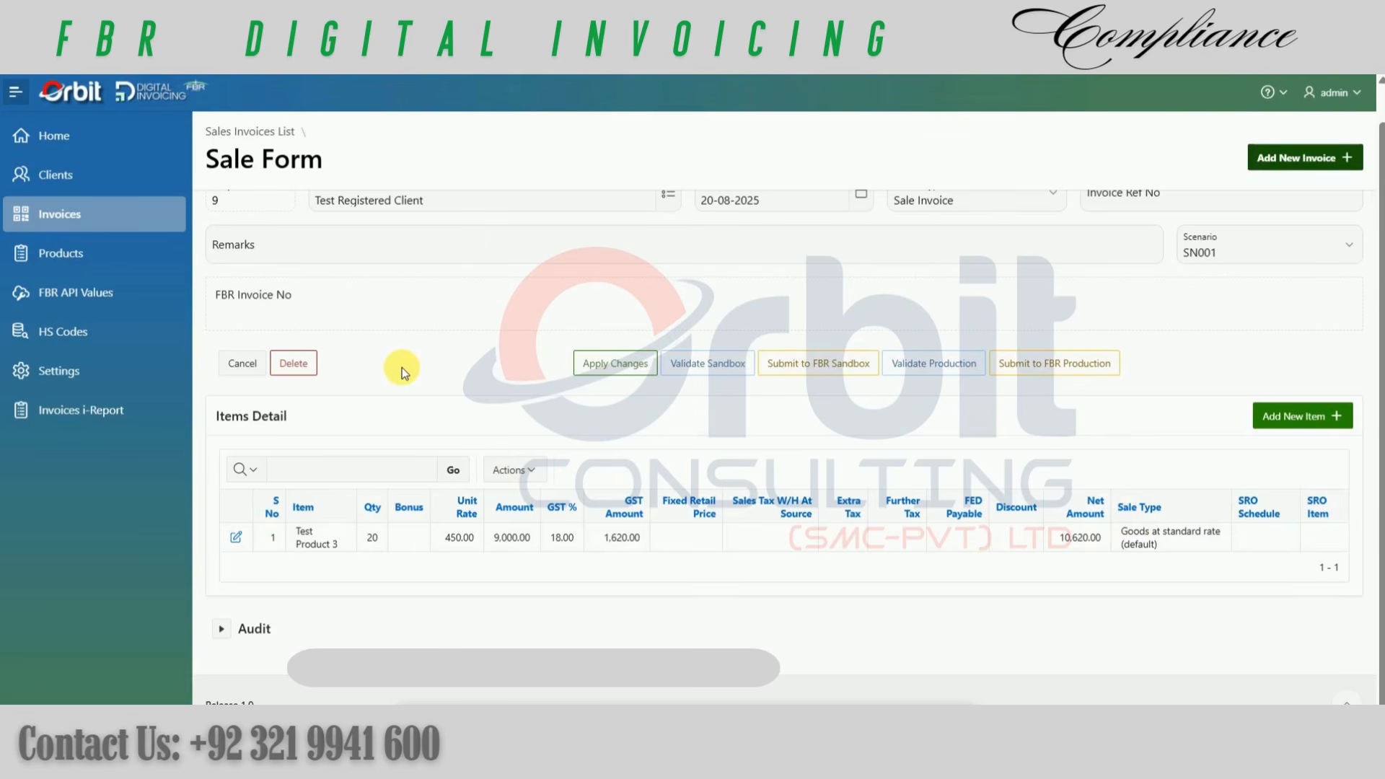
{"action": "scroll", "coordinate": [402, 371], "scroll_direction": "up", "scroll_amount": 1}
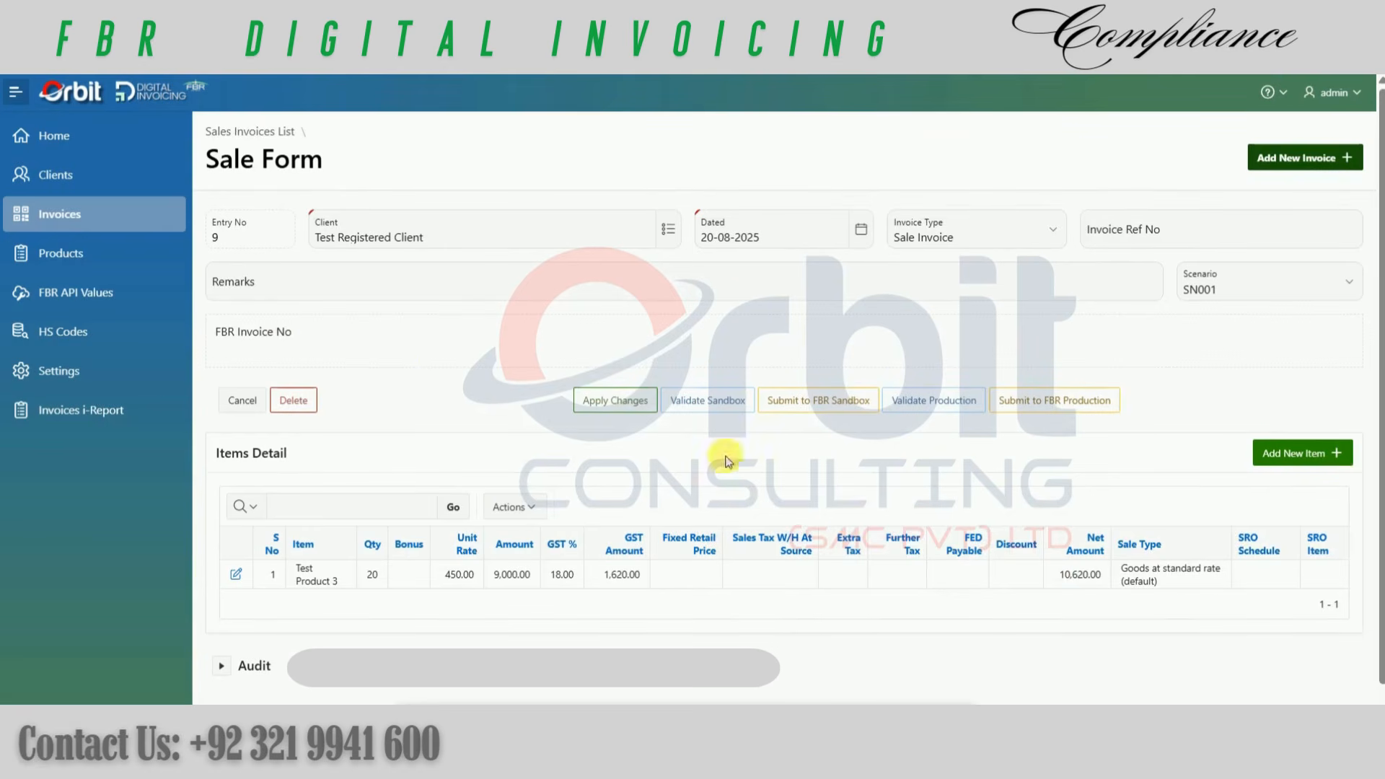
{"action": "left_click", "coordinate": [697, 408]}
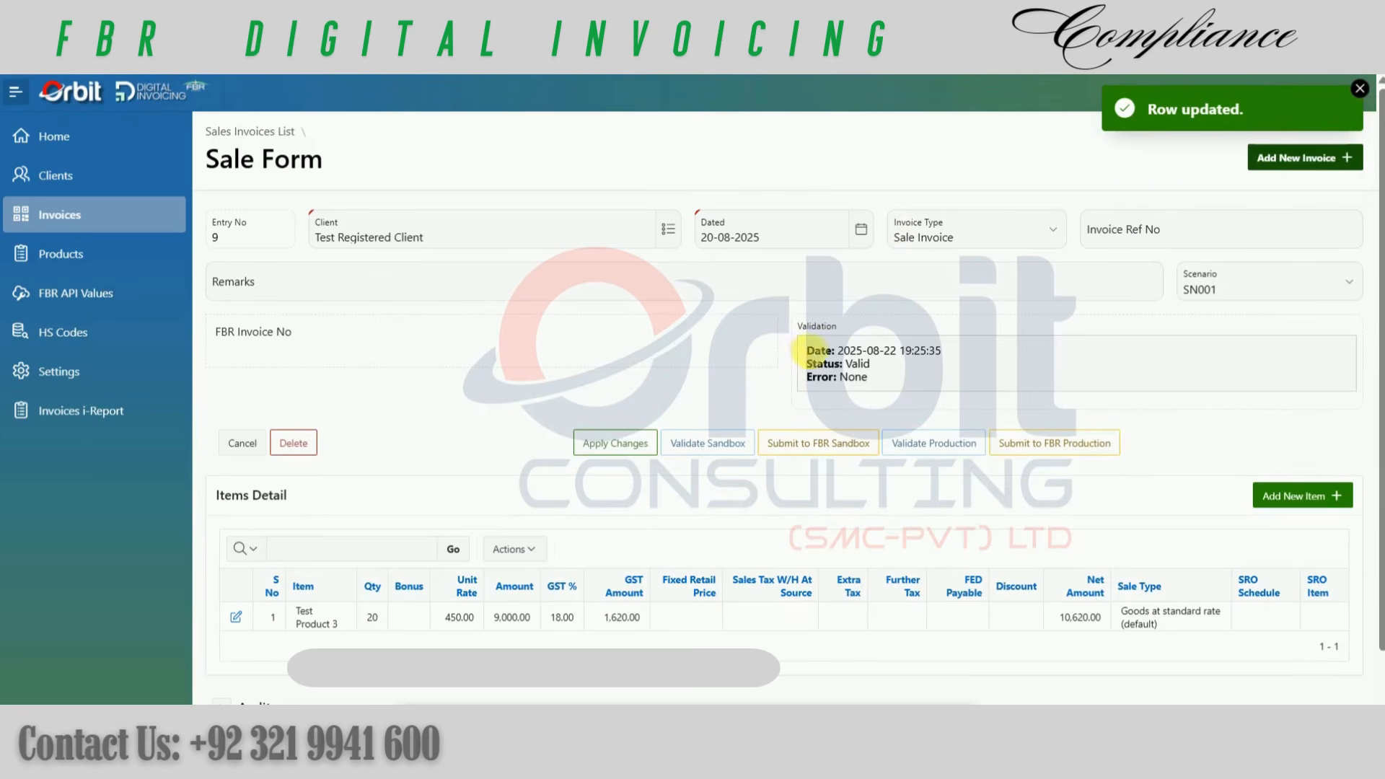
{"action": "left_click_drag", "start_coordinate": [807, 351], "coordinate": [879, 376]}
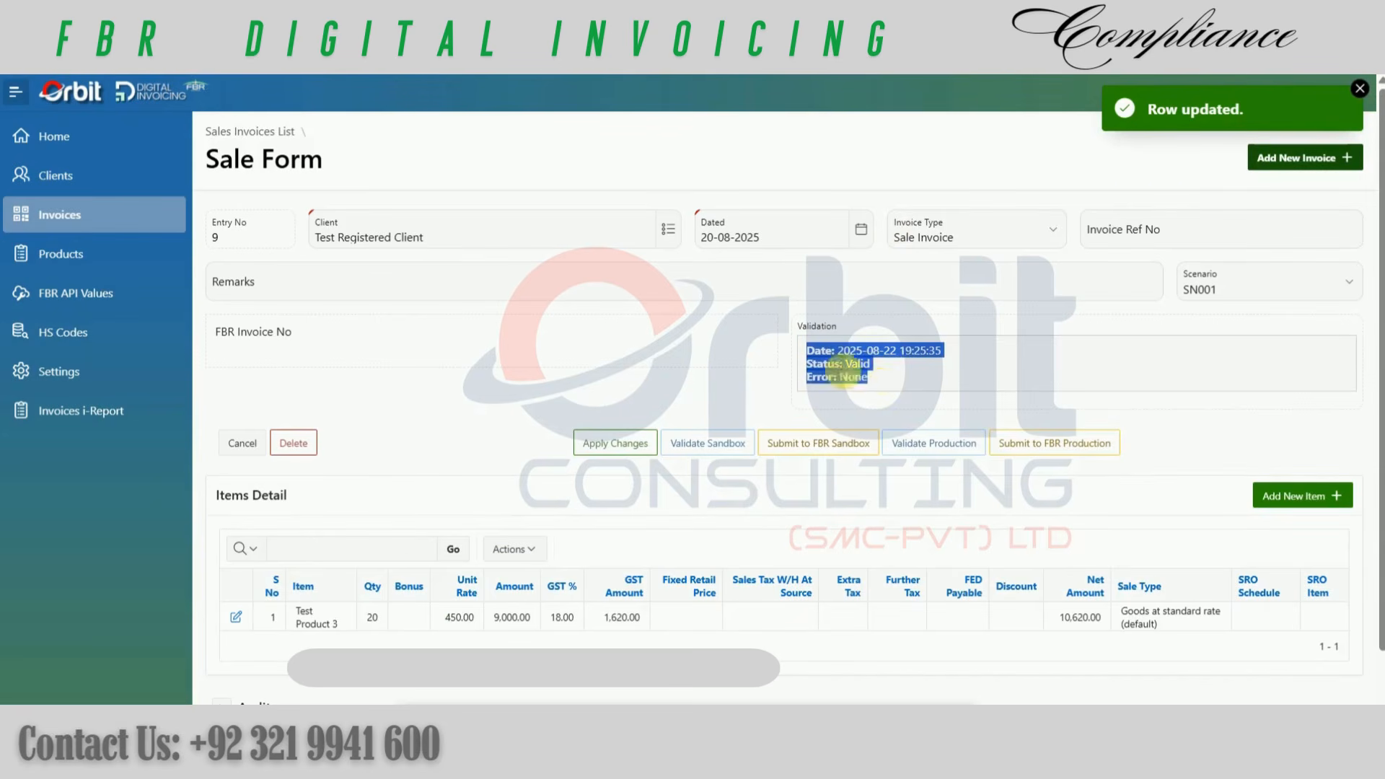
{"action": "left_click", "coordinate": [885, 375]}
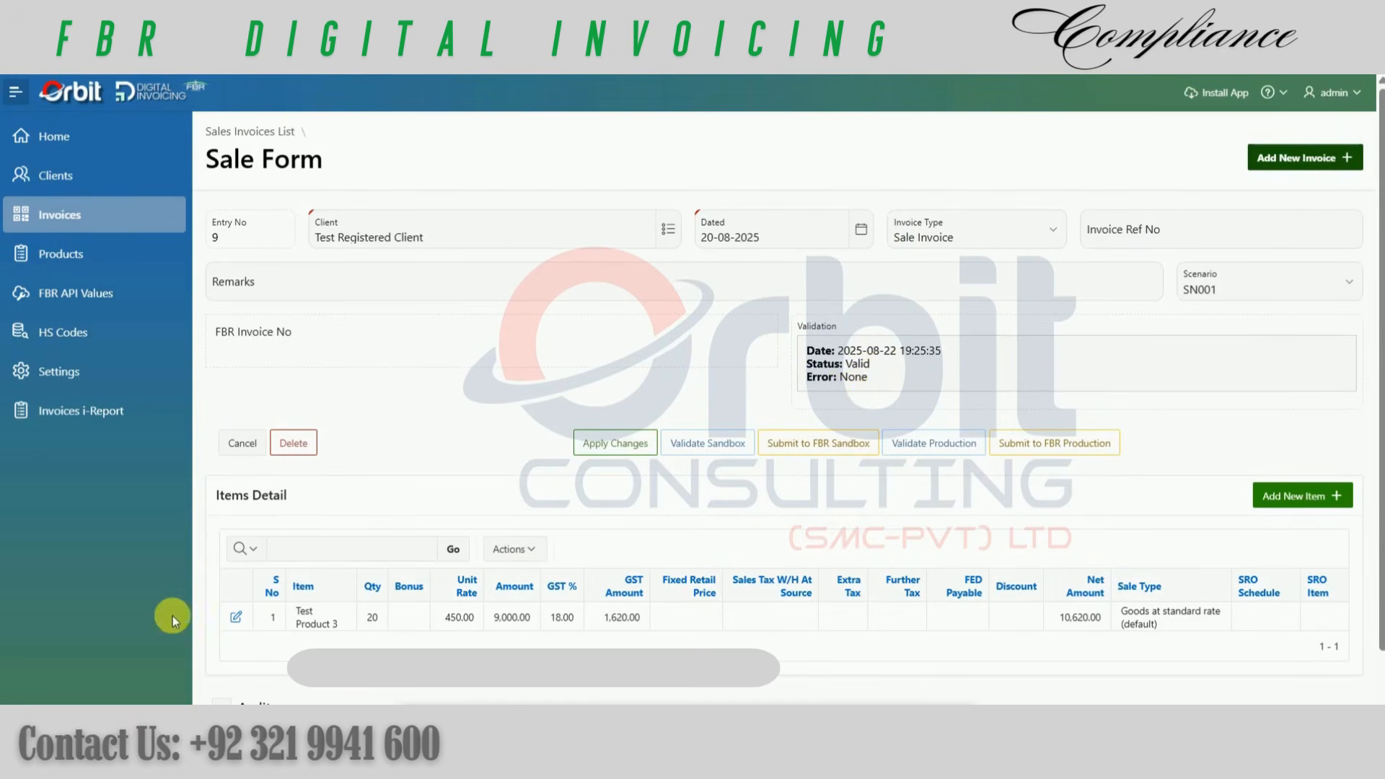
Step: Set the Test Product 3 line to sale type Exempt goods, rate Exempt, SRO schedule 6th Schd Table II and SRO item 35
{"action": "left_click", "coordinate": [236, 617]}
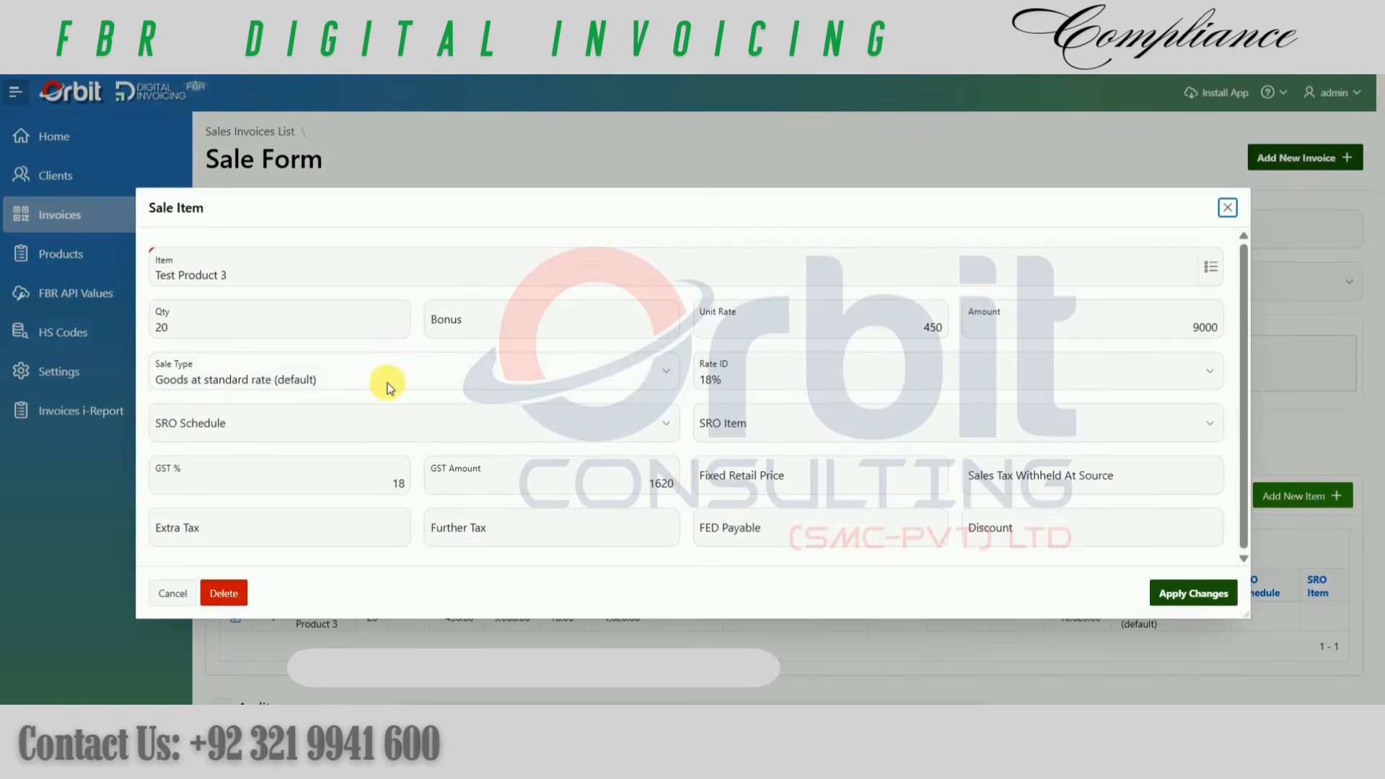
{"action": "left_click", "coordinate": [277, 371]}
{"action": "left_click", "coordinate": [217, 185]}
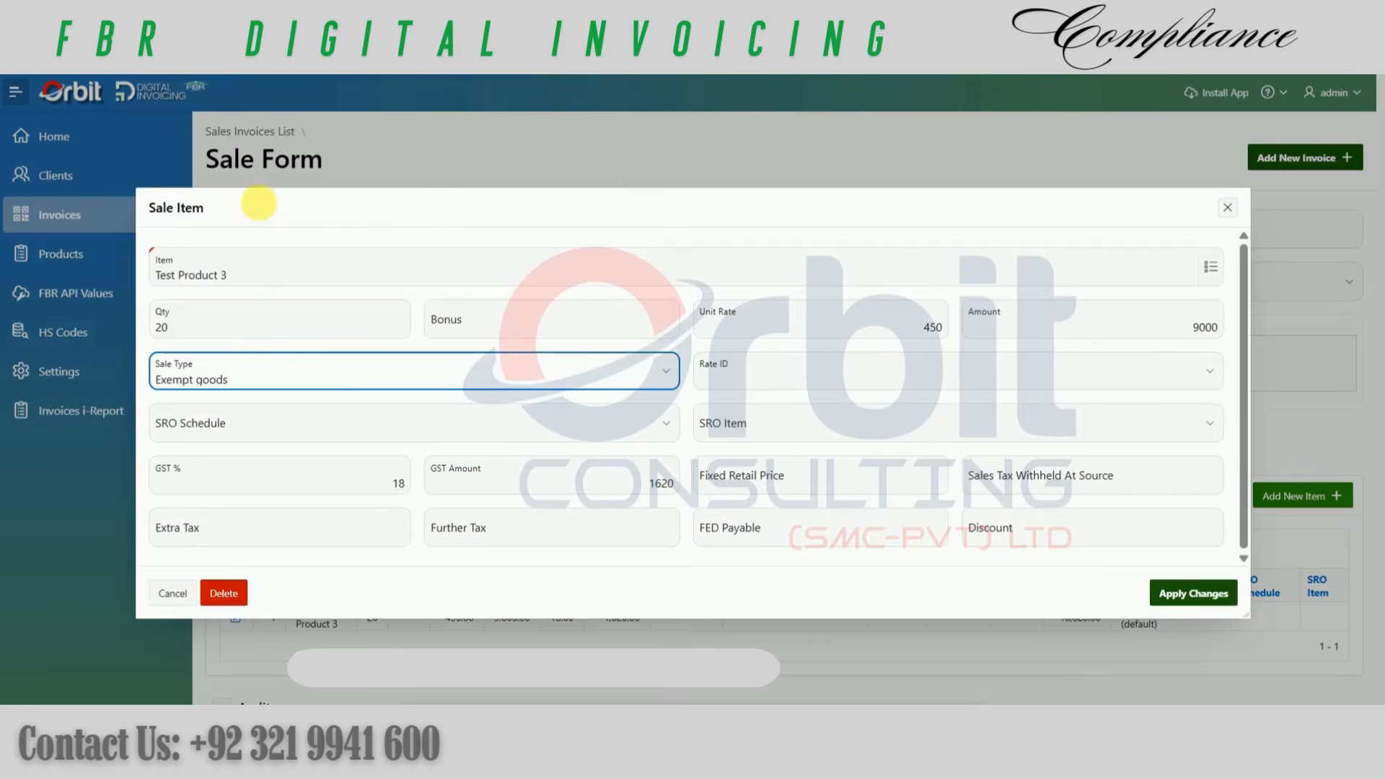
{"action": "left_click", "coordinate": [760, 373]}
{"action": "left_click", "coordinate": [737, 427]}
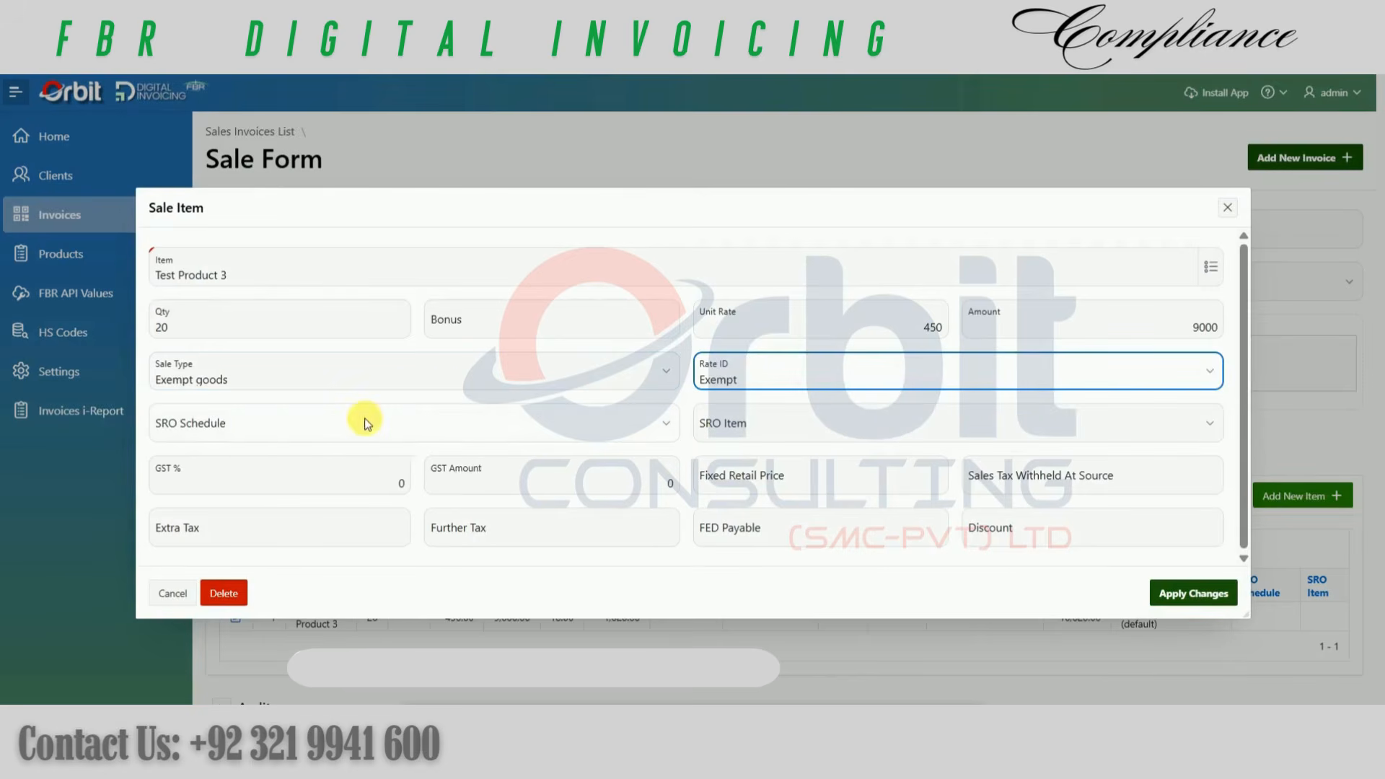
{"action": "left_click", "coordinate": [262, 429]}
{"action": "left_click", "coordinate": [325, 499]}
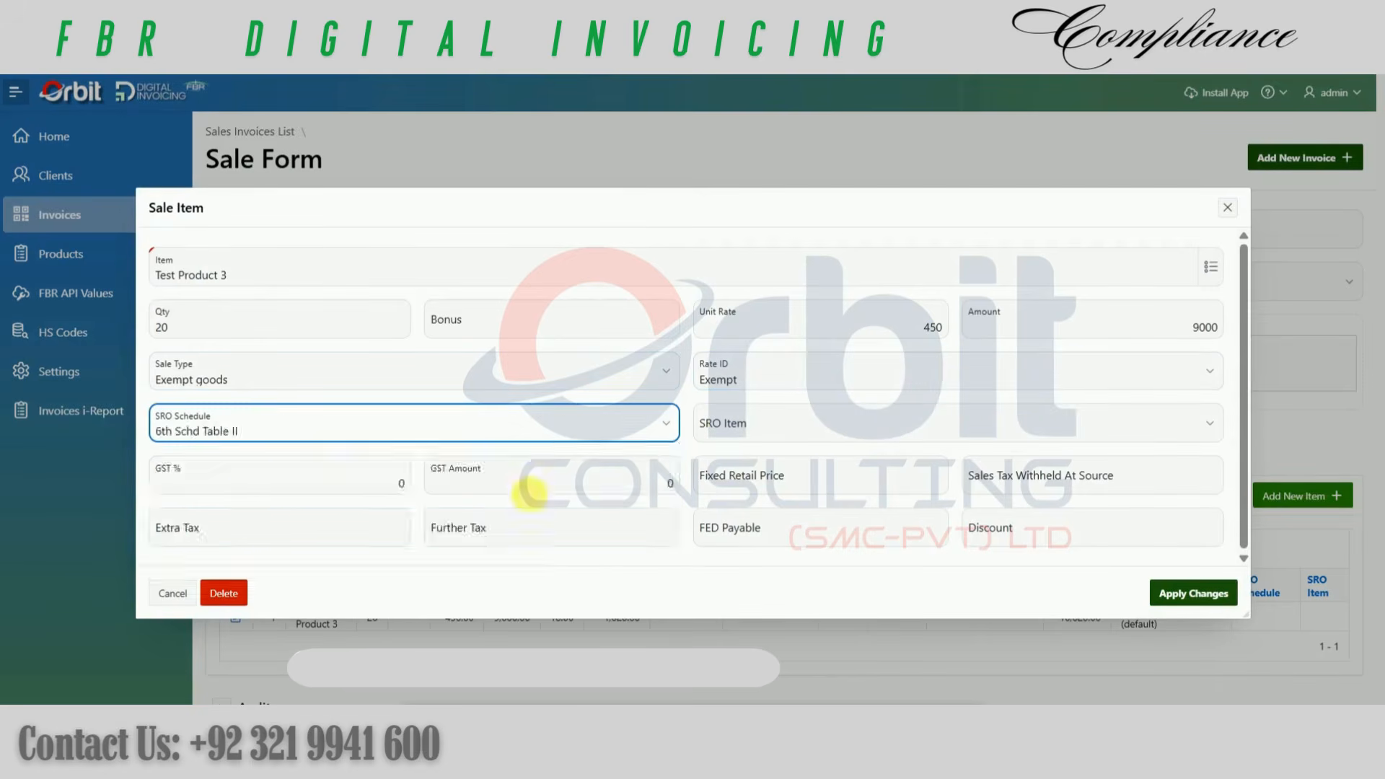
{"action": "left_click", "coordinate": [808, 433]}
{"action": "left_click", "coordinate": [761, 336]}
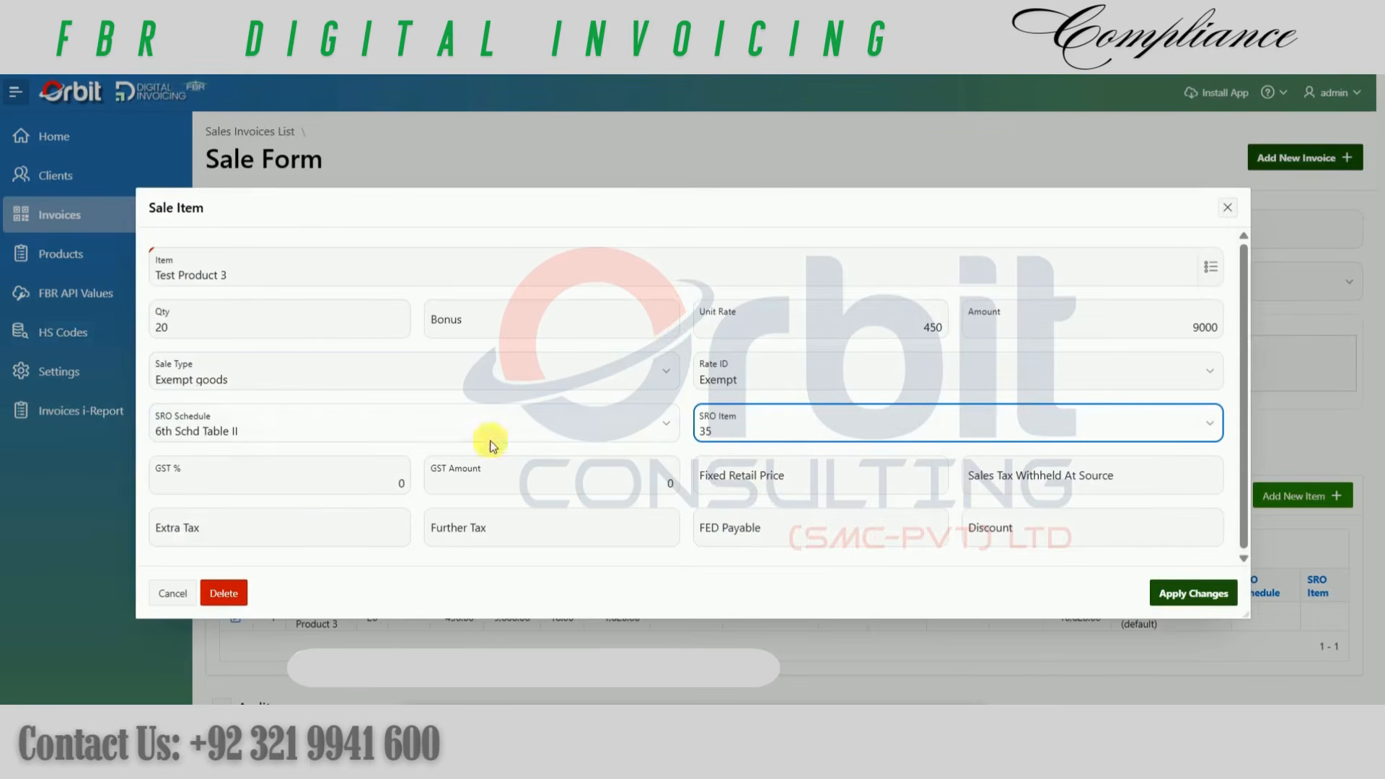
Step: Apply the exempt-goods item changes, revalidate the invoice in the sandbox and examine the validation error
{"action": "left_click", "coordinate": [1193, 593]}
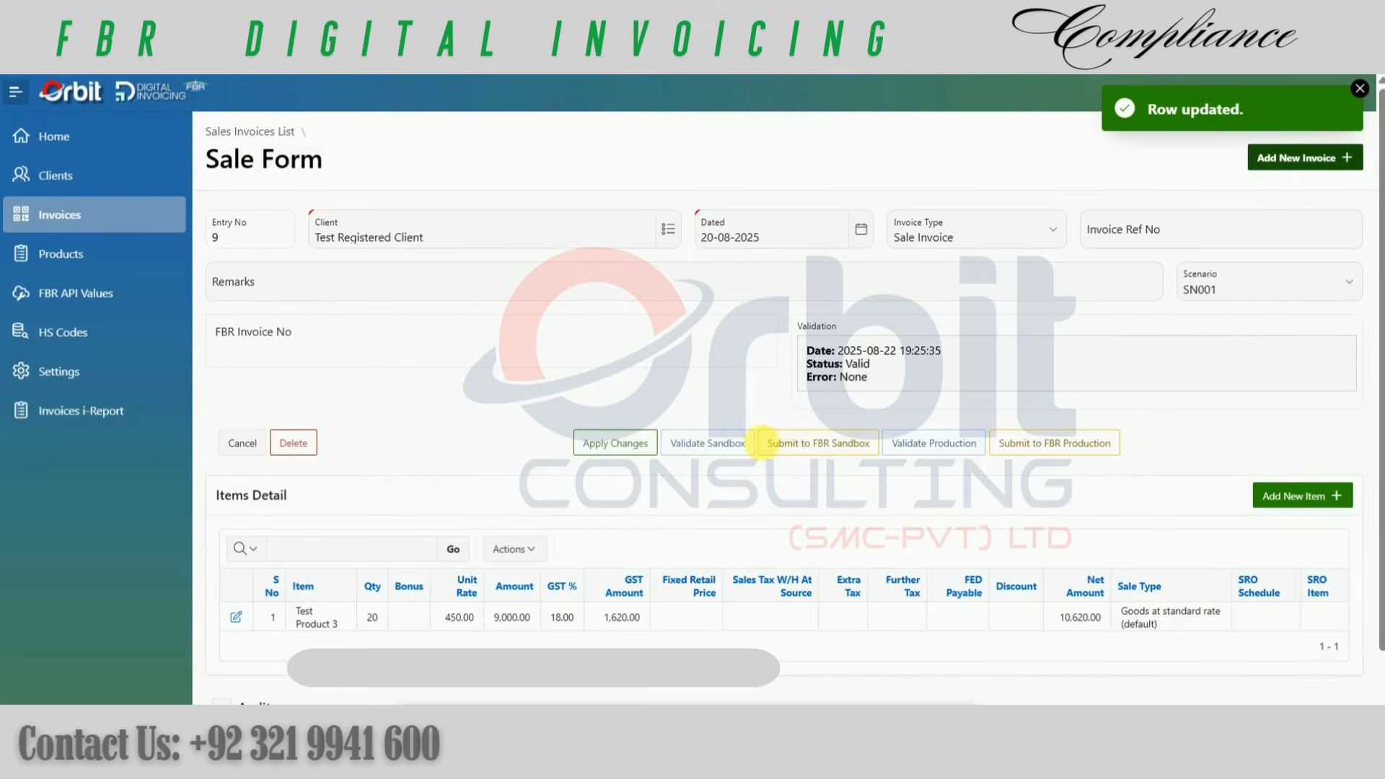
{"action": "left_click", "coordinate": [721, 443]}
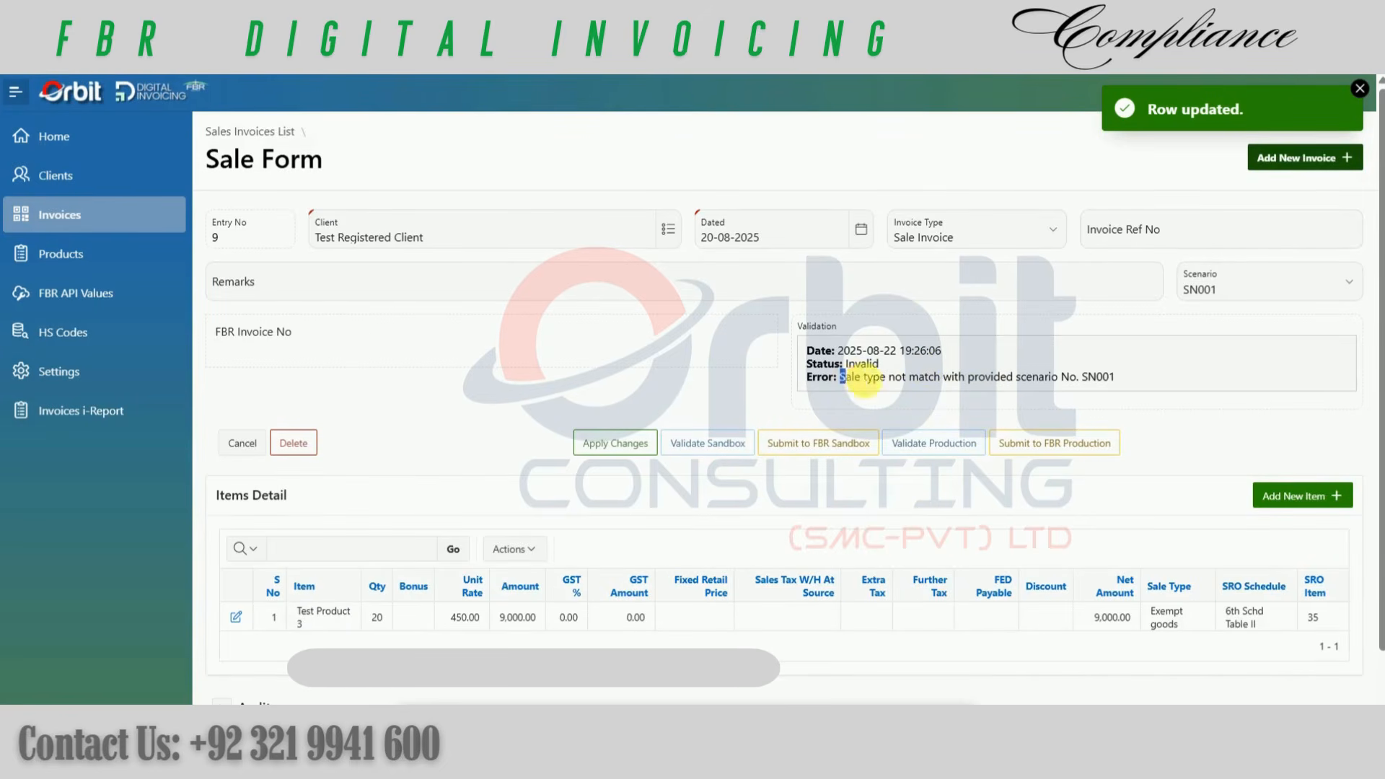
{"action": "left_click_drag", "start_coordinate": [862, 381], "coordinate": [1111, 389]}
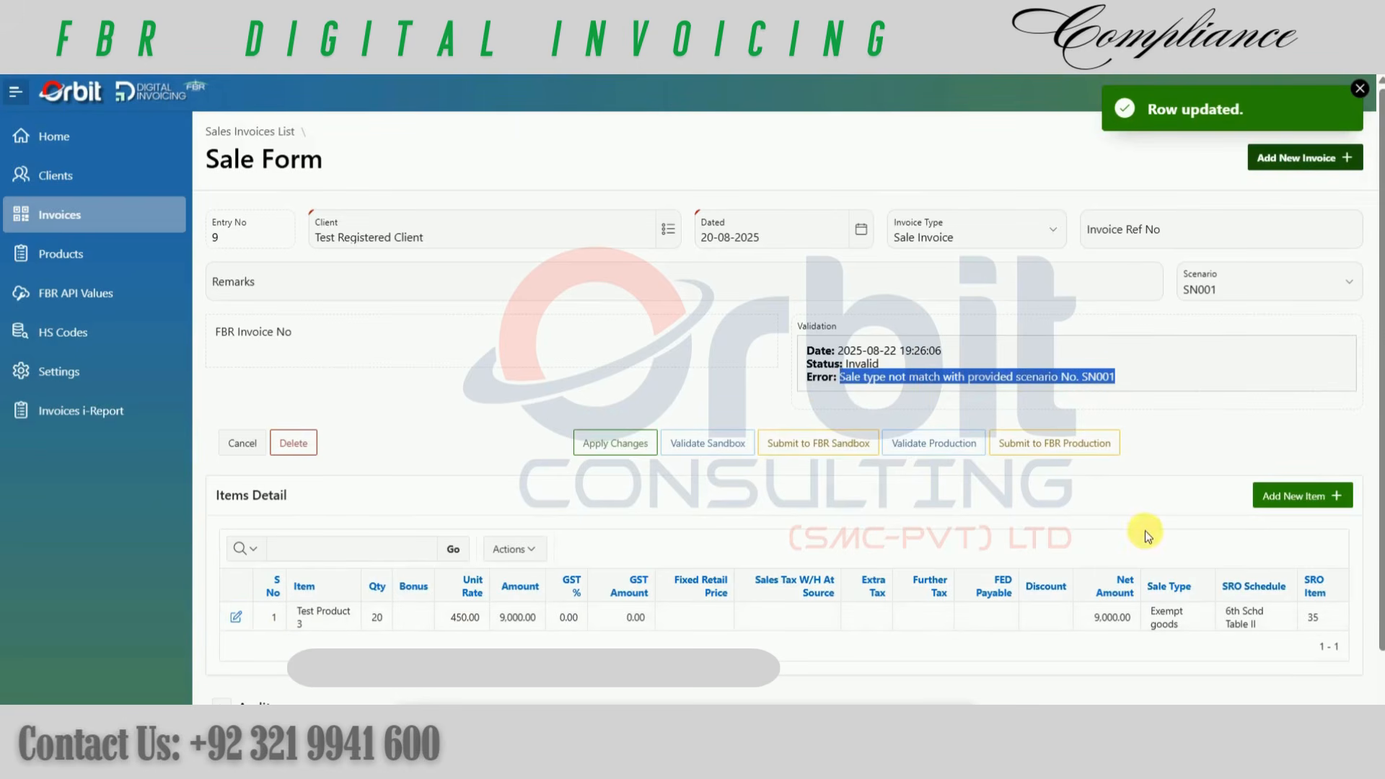
Step: Set the Test Product 3 line to Goods at standard rate (default) with rate 18%, leaving SRO schedule and SRO item blank
{"action": "left_click", "coordinate": [238, 619]}
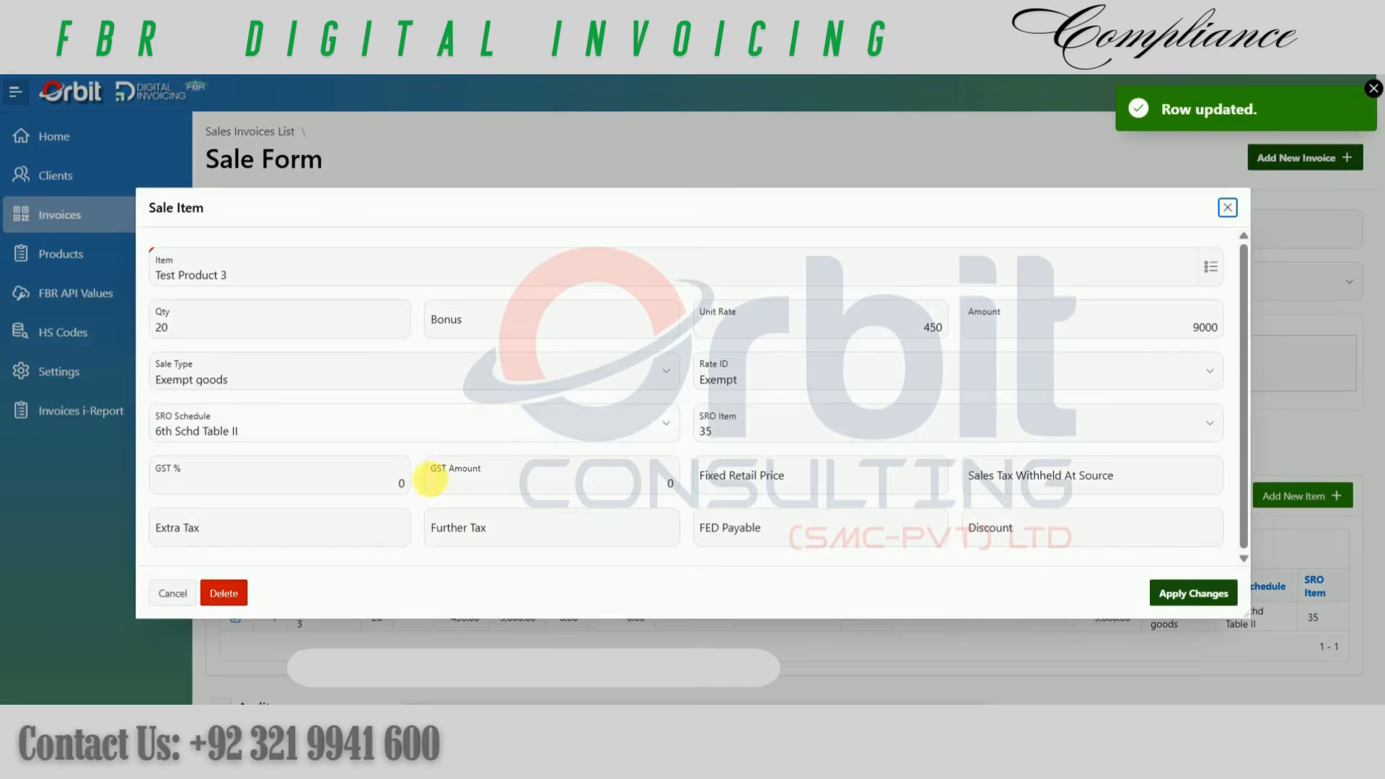
{"action": "left_click", "coordinate": [284, 375]}
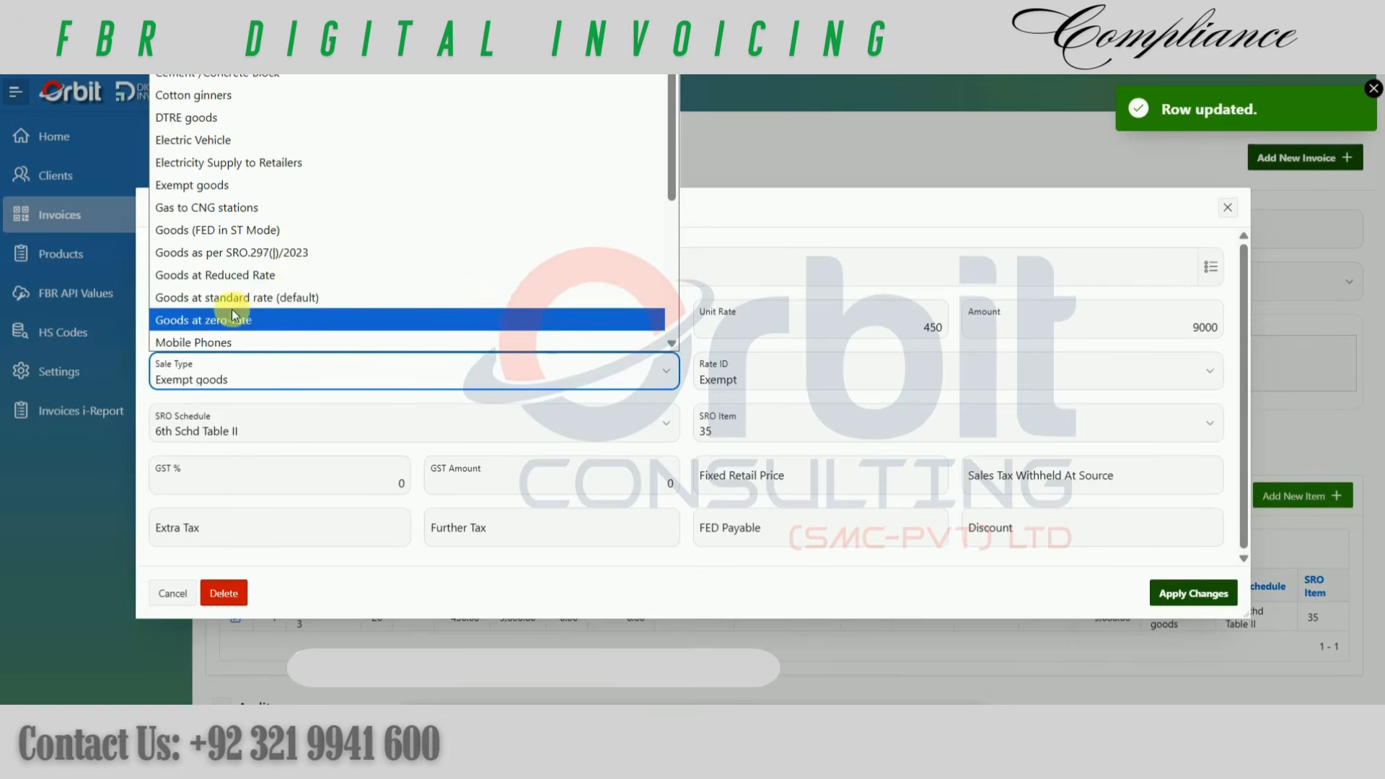
{"action": "left_click", "coordinate": [198, 298]}
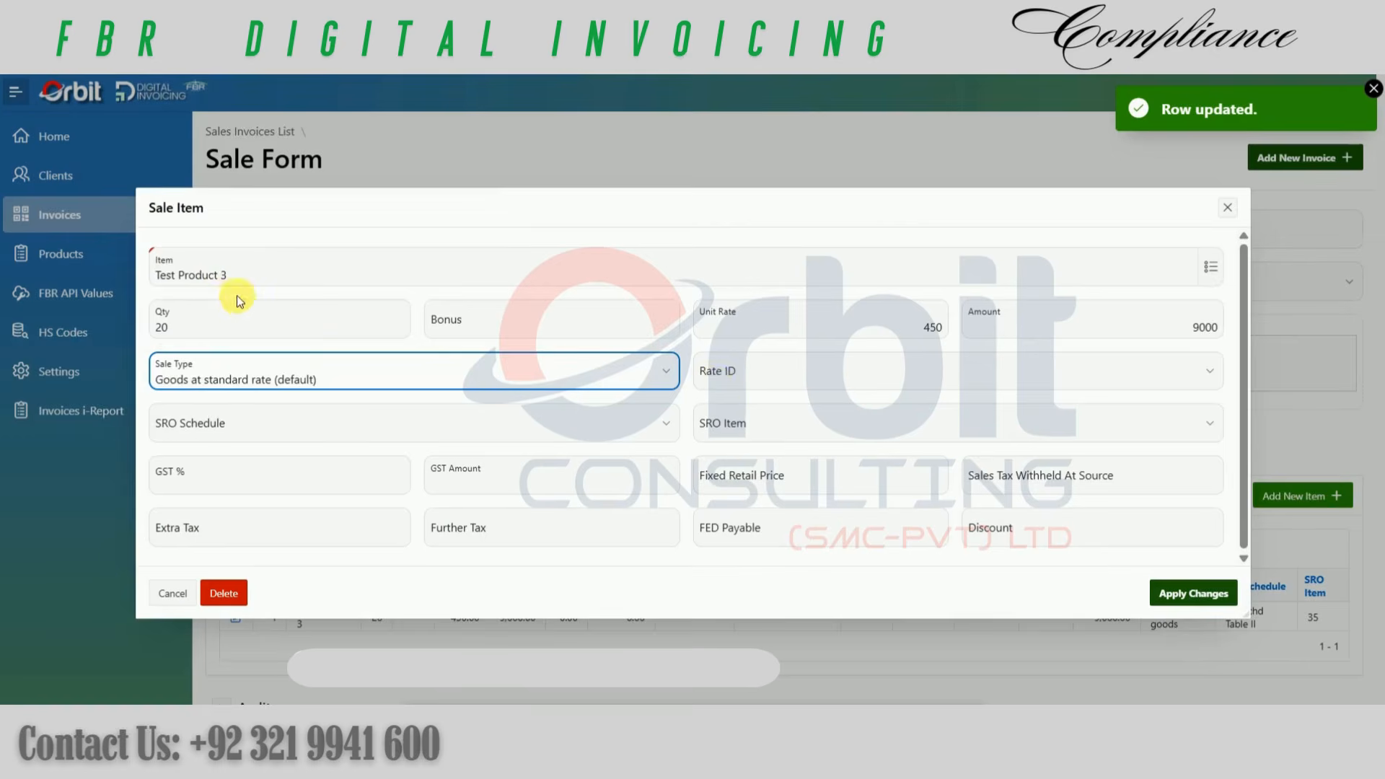
{"action": "left_click", "coordinate": [748, 377]}
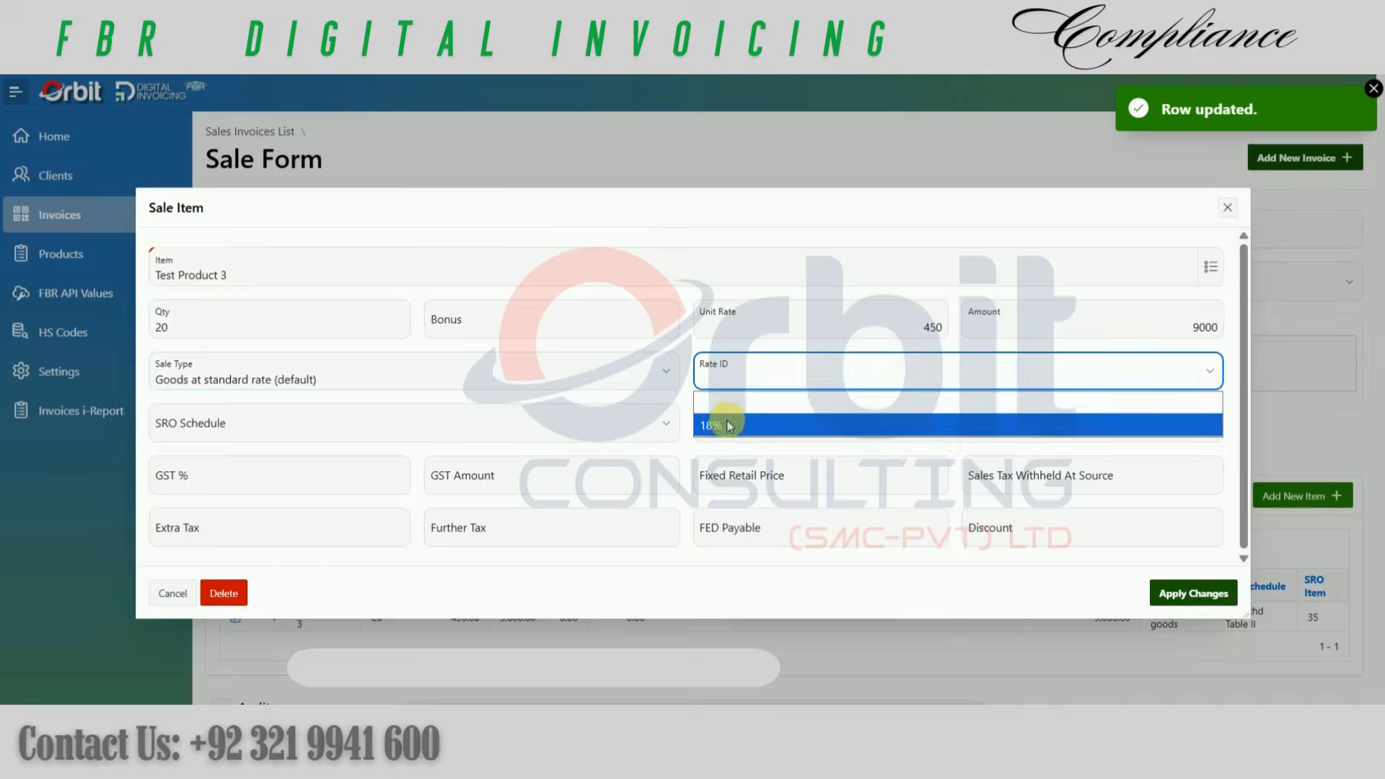
{"action": "left_click", "coordinate": [716, 426]}
{"action": "left_click", "coordinate": [310, 426]}
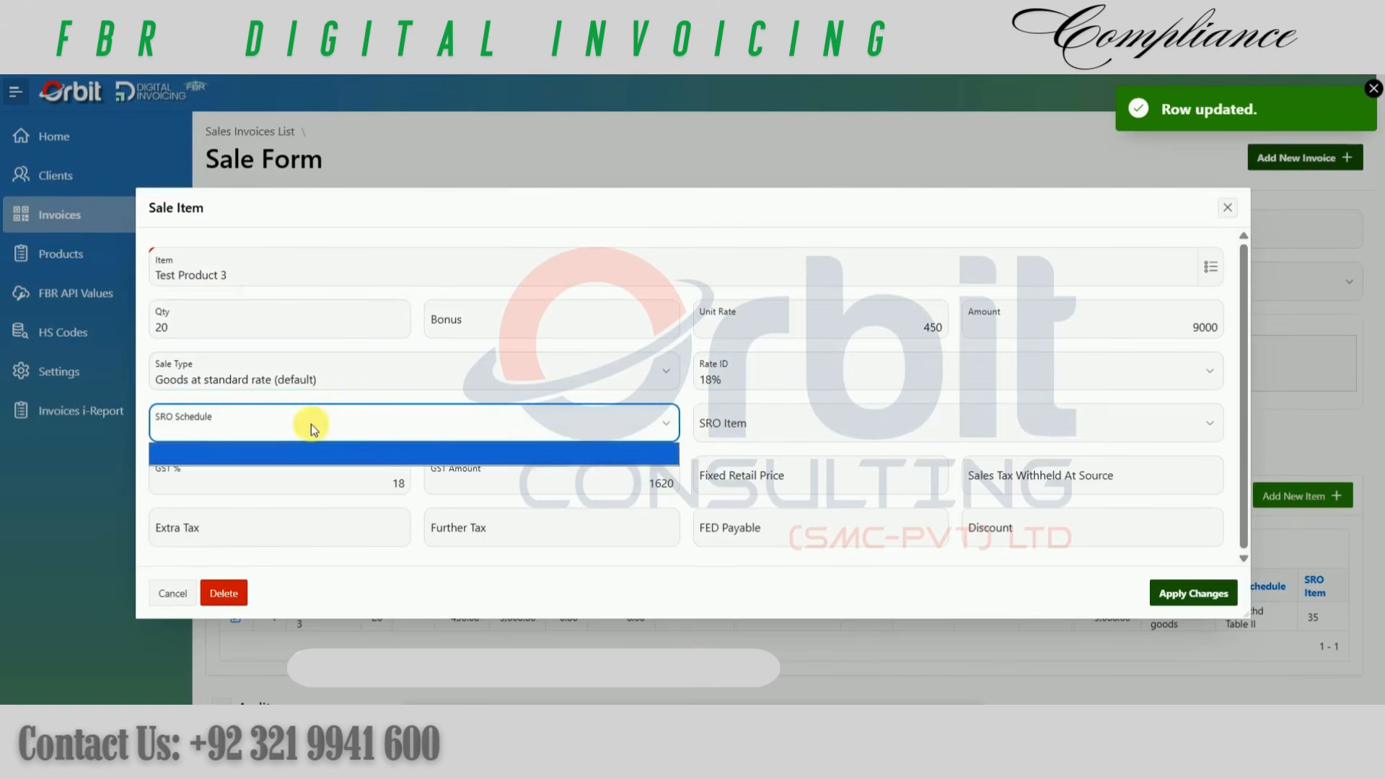
{"action": "left_click", "coordinate": [691, 426]}
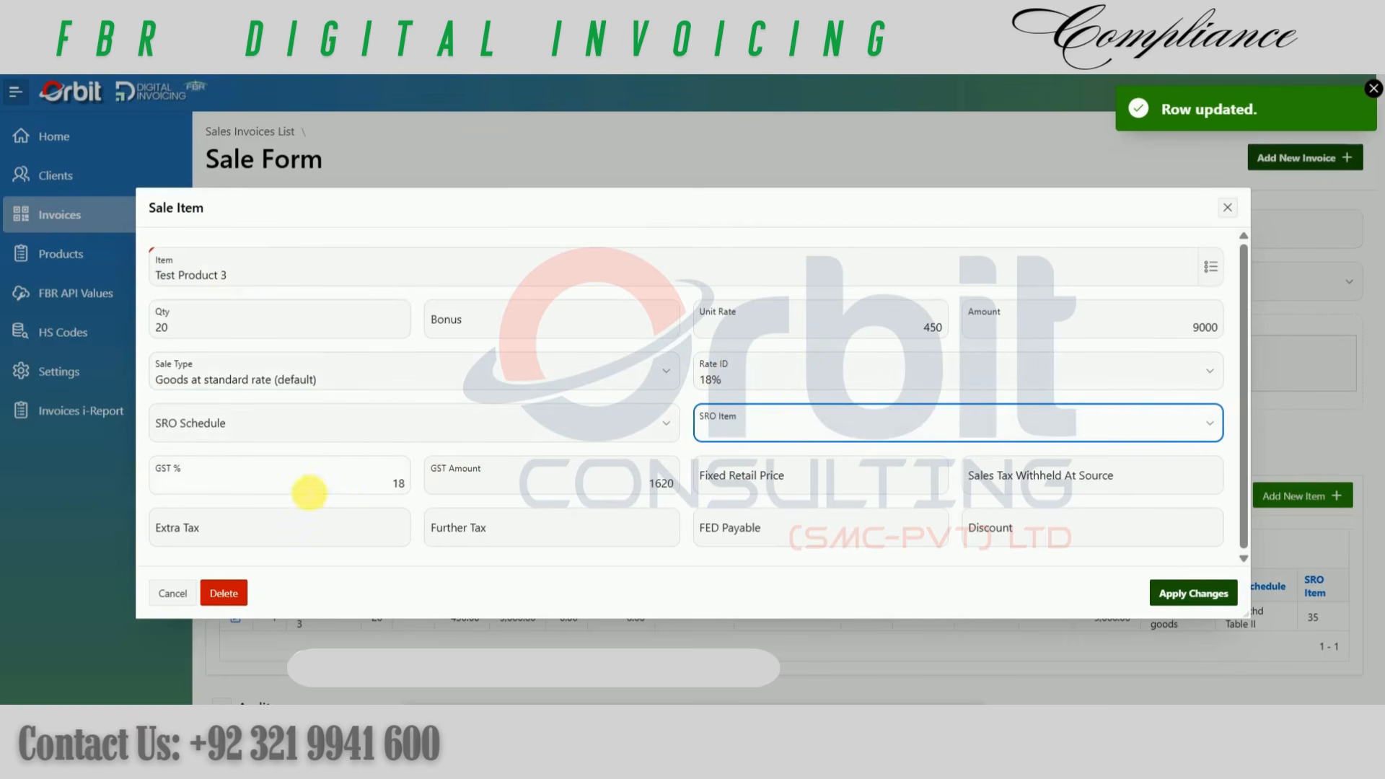
{"action": "left_click", "coordinate": [267, 330]}
{"action": "left_click", "coordinate": [811, 325]}
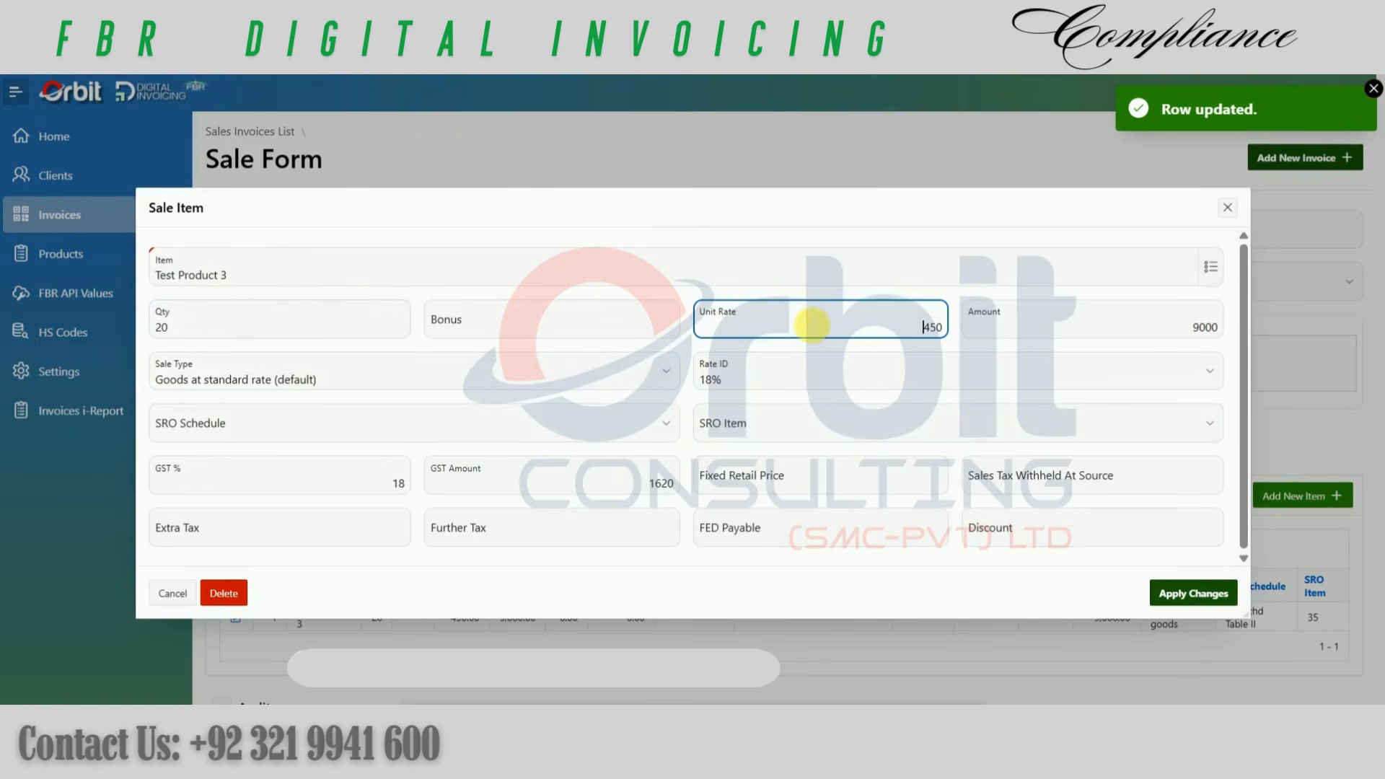
Step: Apply the standard-rate item changes, validate the invoice again in the sandbox and check its validation status
{"action": "left_click", "coordinate": [1192, 595]}
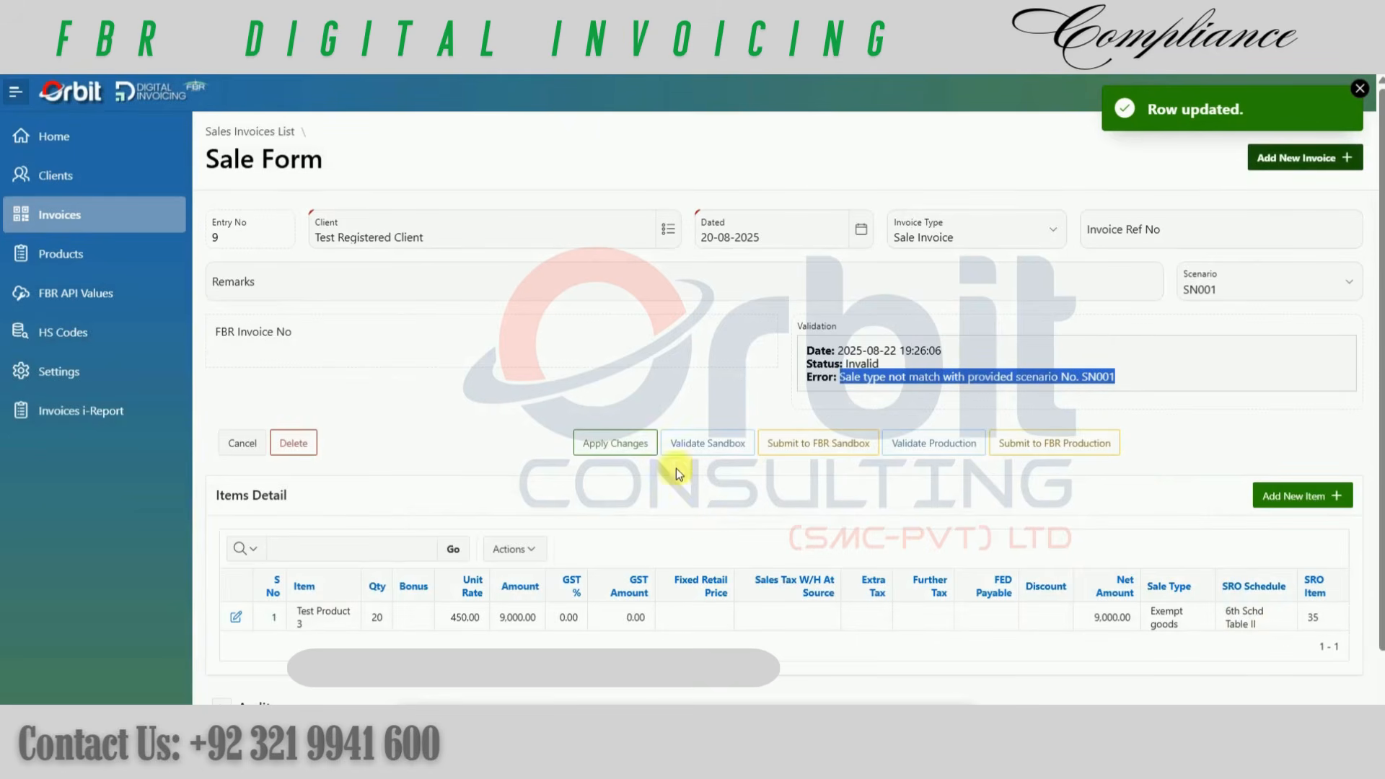
{"action": "left_click", "coordinate": [694, 450]}
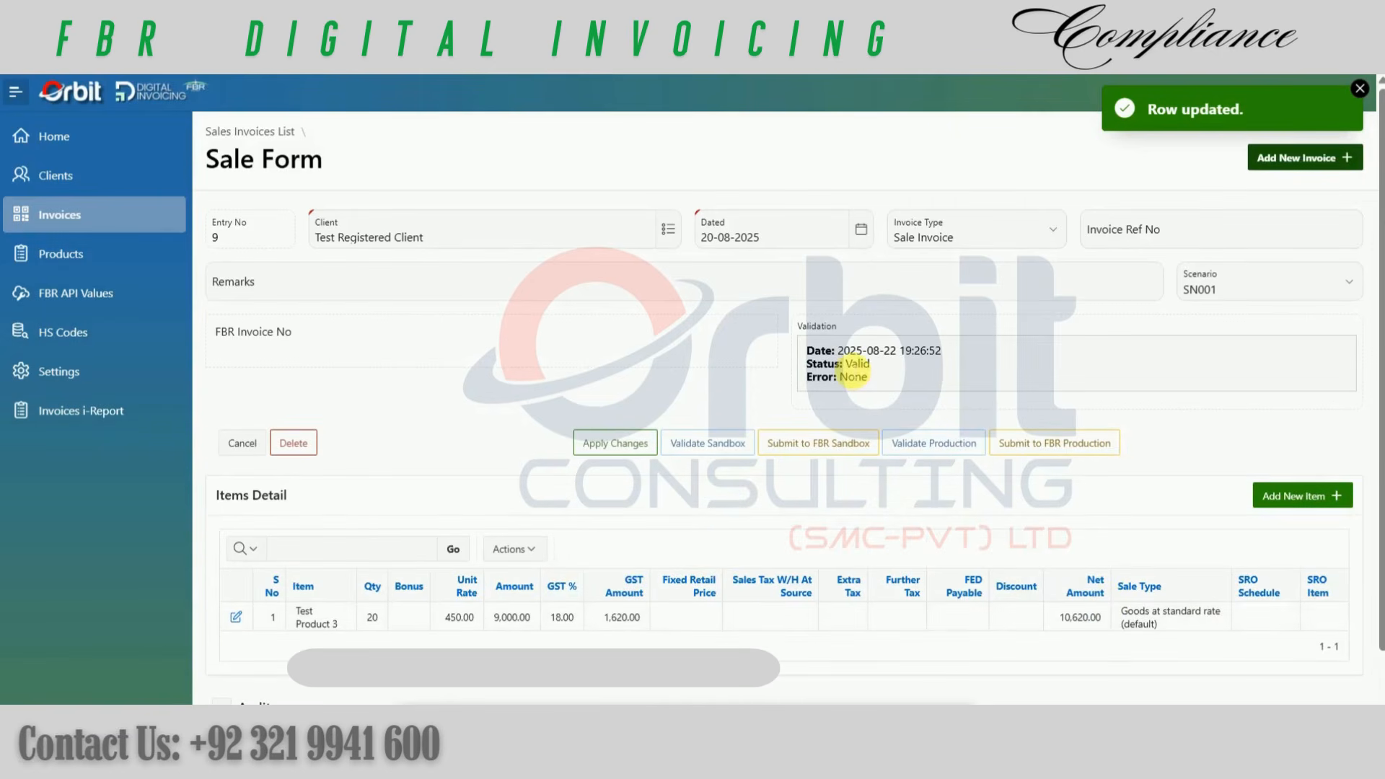
{"action": "double_click", "coordinate": [858, 364]}
Step: Leave the invoice, open the Invoices i-Report and hide its Bonus and Discount columns
{"action": "left_click", "coordinate": [261, 132]}
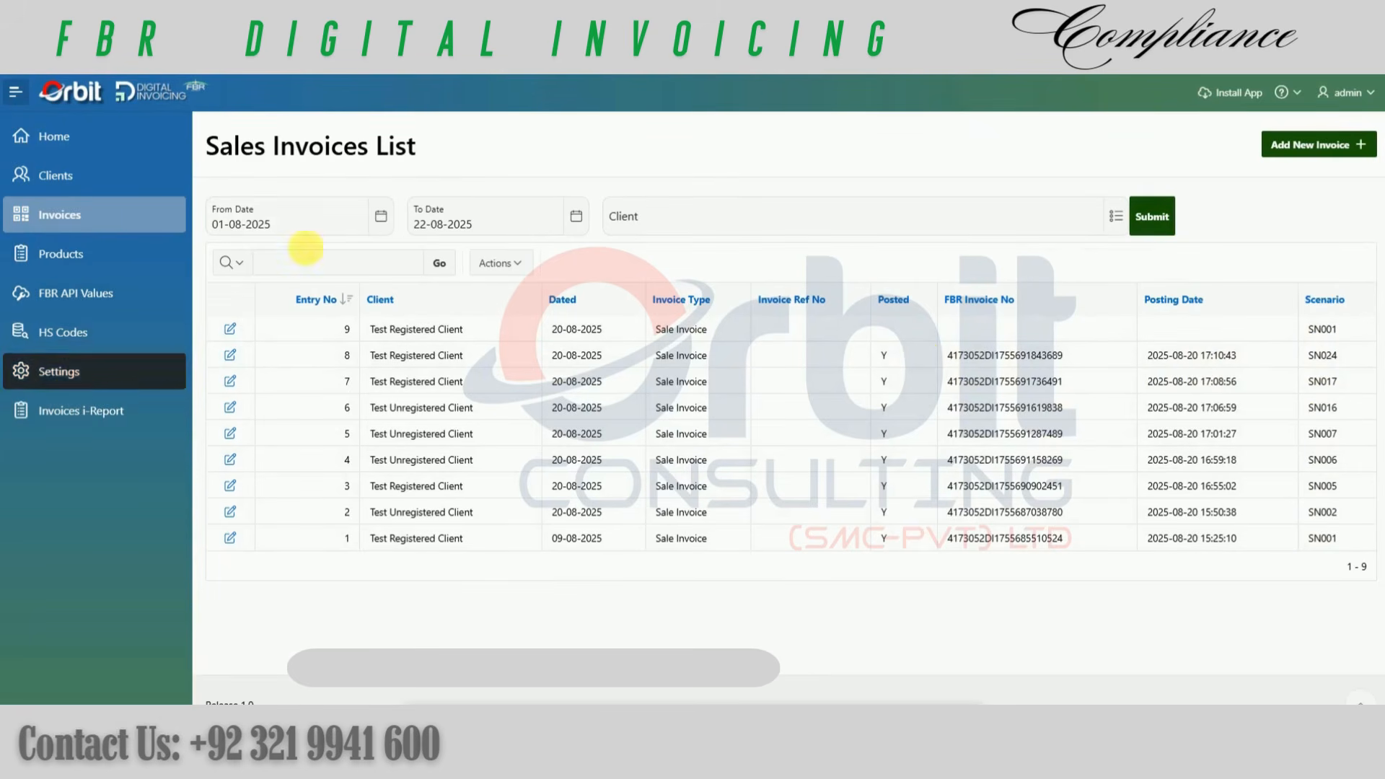
{"action": "left_click", "coordinate": [83, 409]}
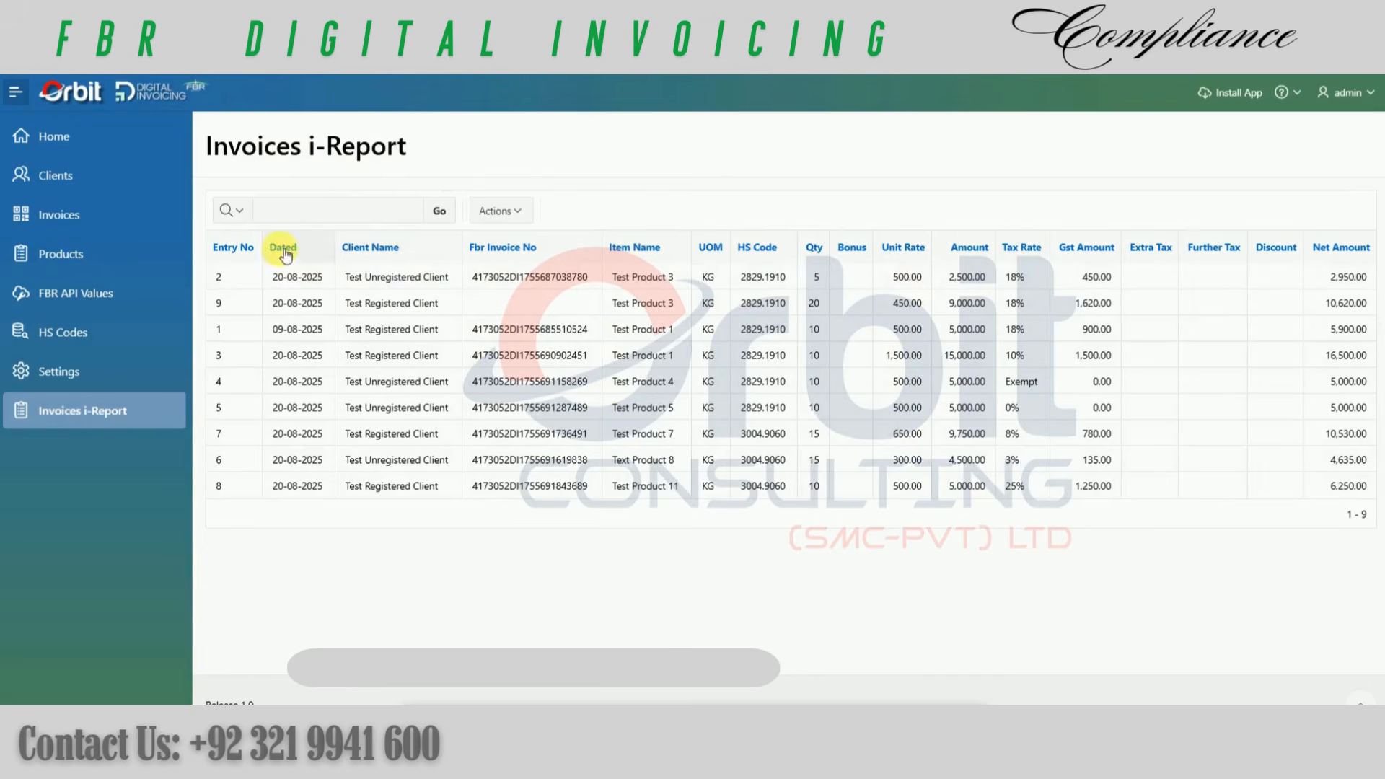
{"action": "left_click", "coordinate": [857, 251]}
{"action": "left_click", "coordinate": [931, 287]}
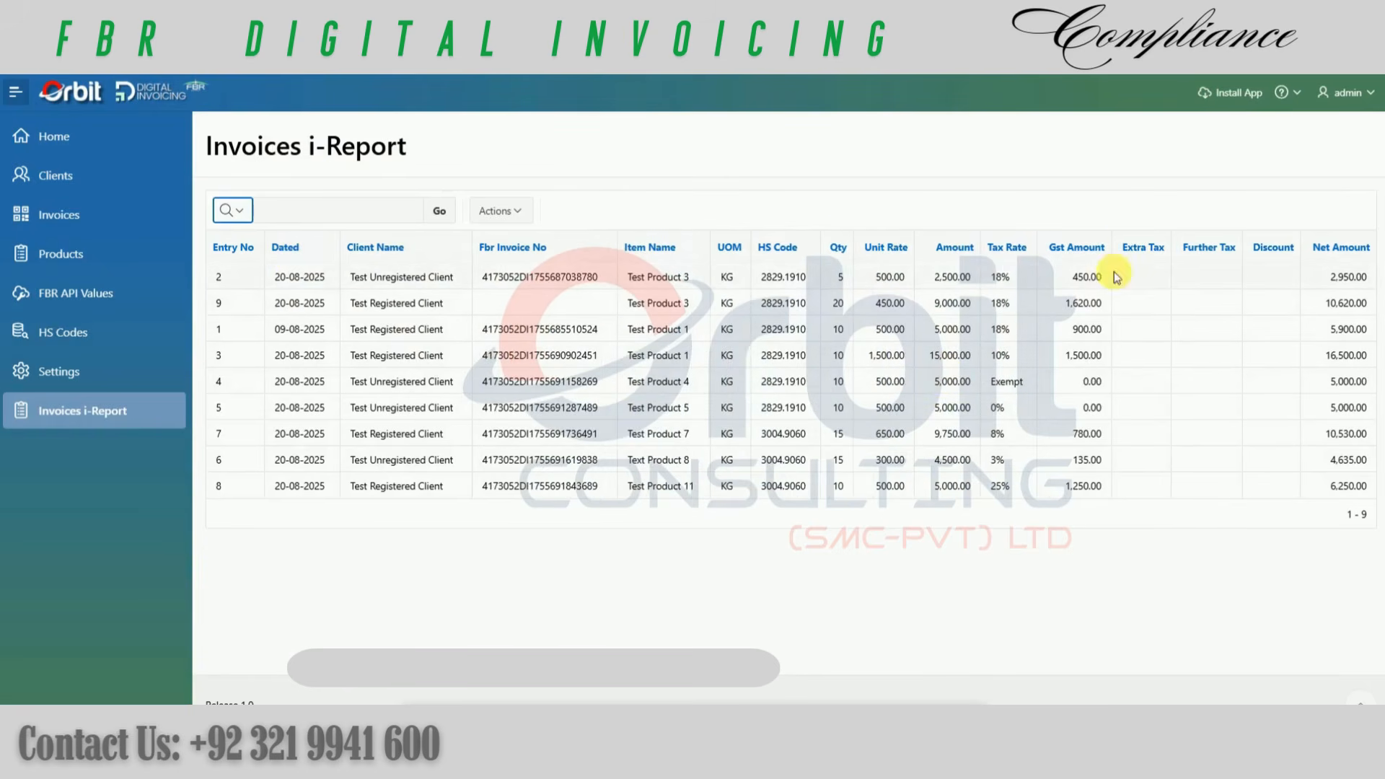
{"action": "left_click", "coordinate": [1145, 246]}
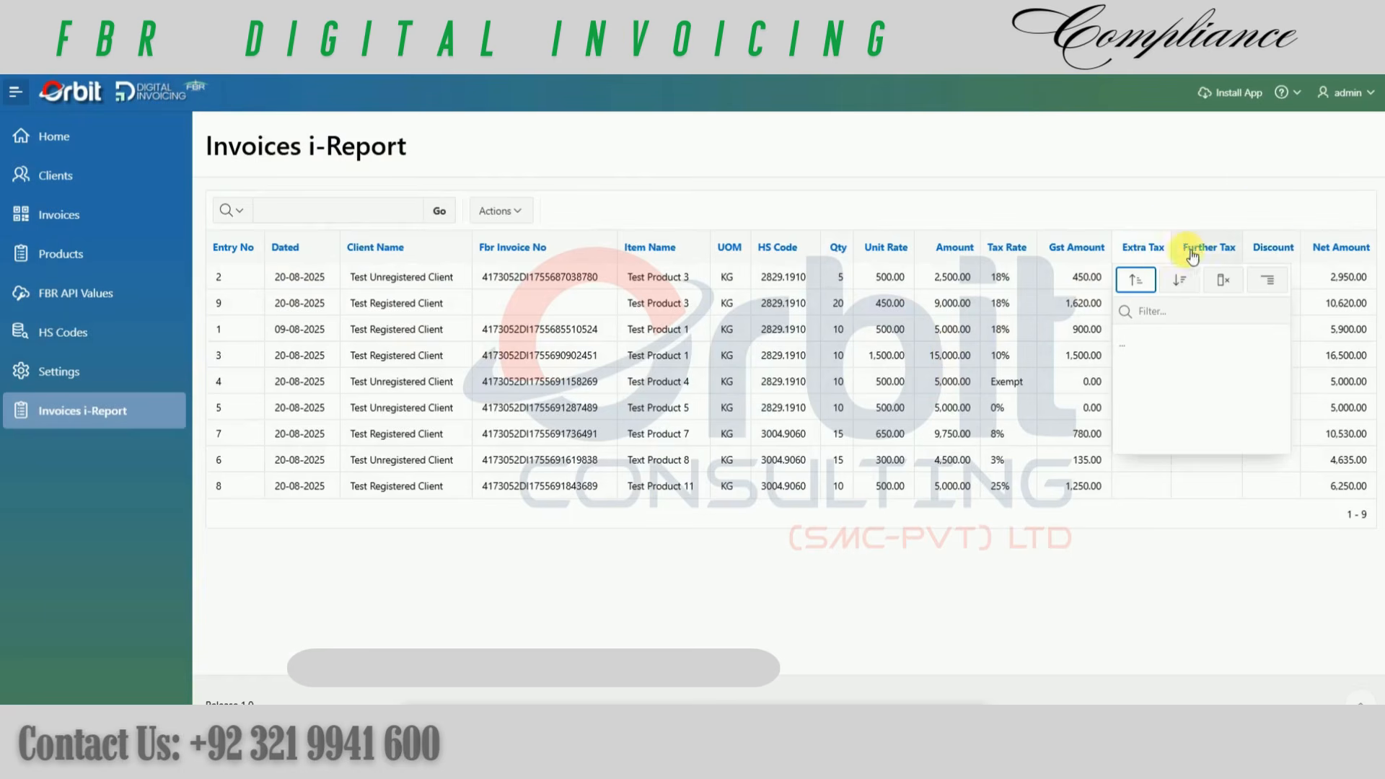
{"action": "left_click", "coordinate": [1290, 251]}
{"action": "left_click", "coordinate": [1225, 282]}
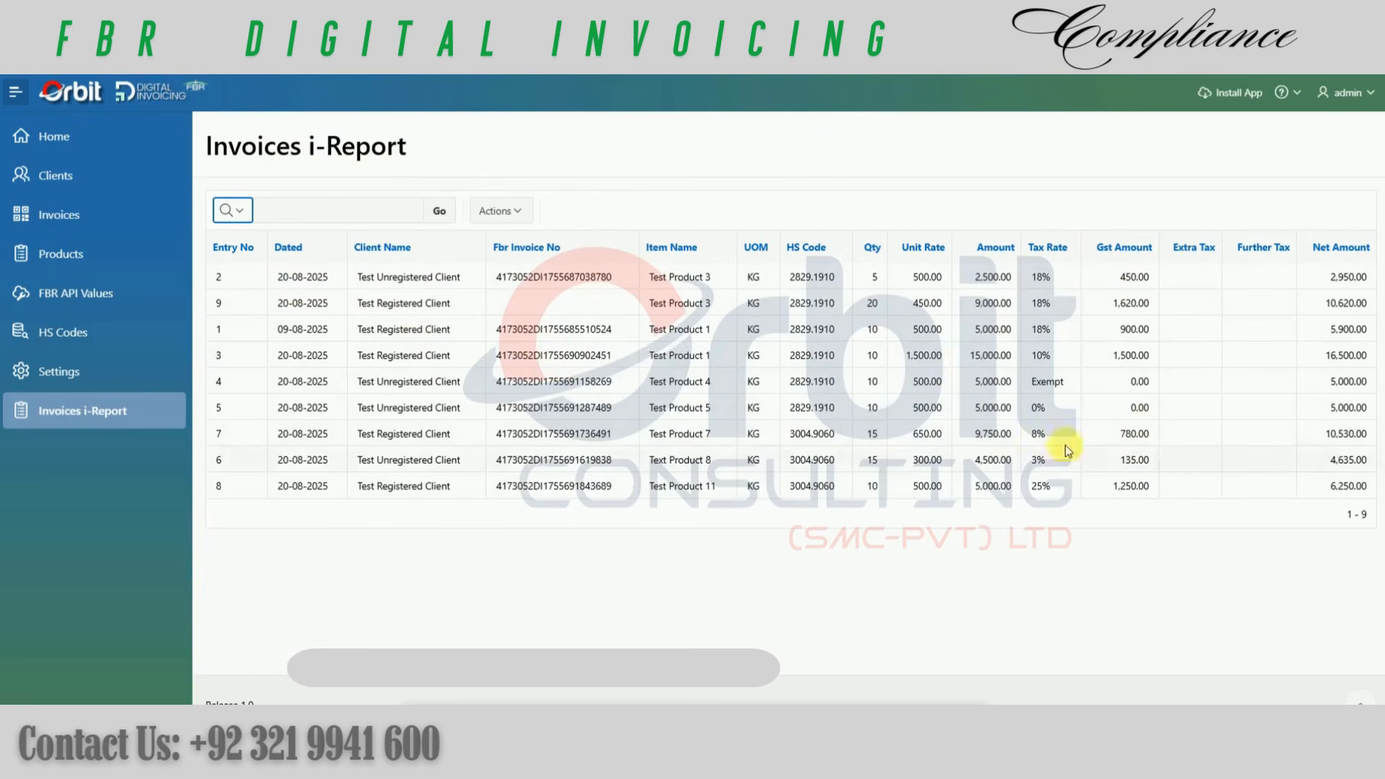
Step: Review the invoice report's download formats, close them without downloading and go to the home page
{"action": "left_click", "coordinate": [509, 209]}
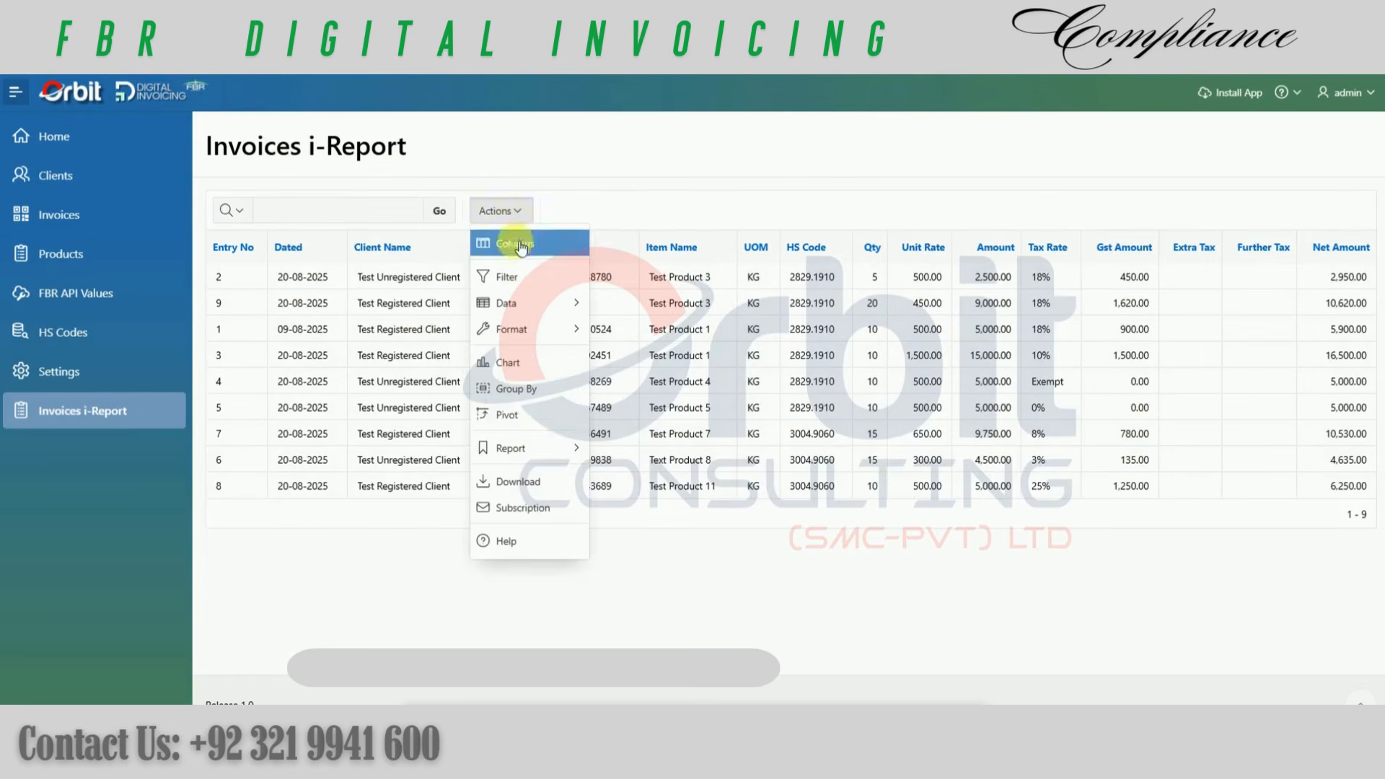
{"action": "left_click", "coordinate": [519, 483]}
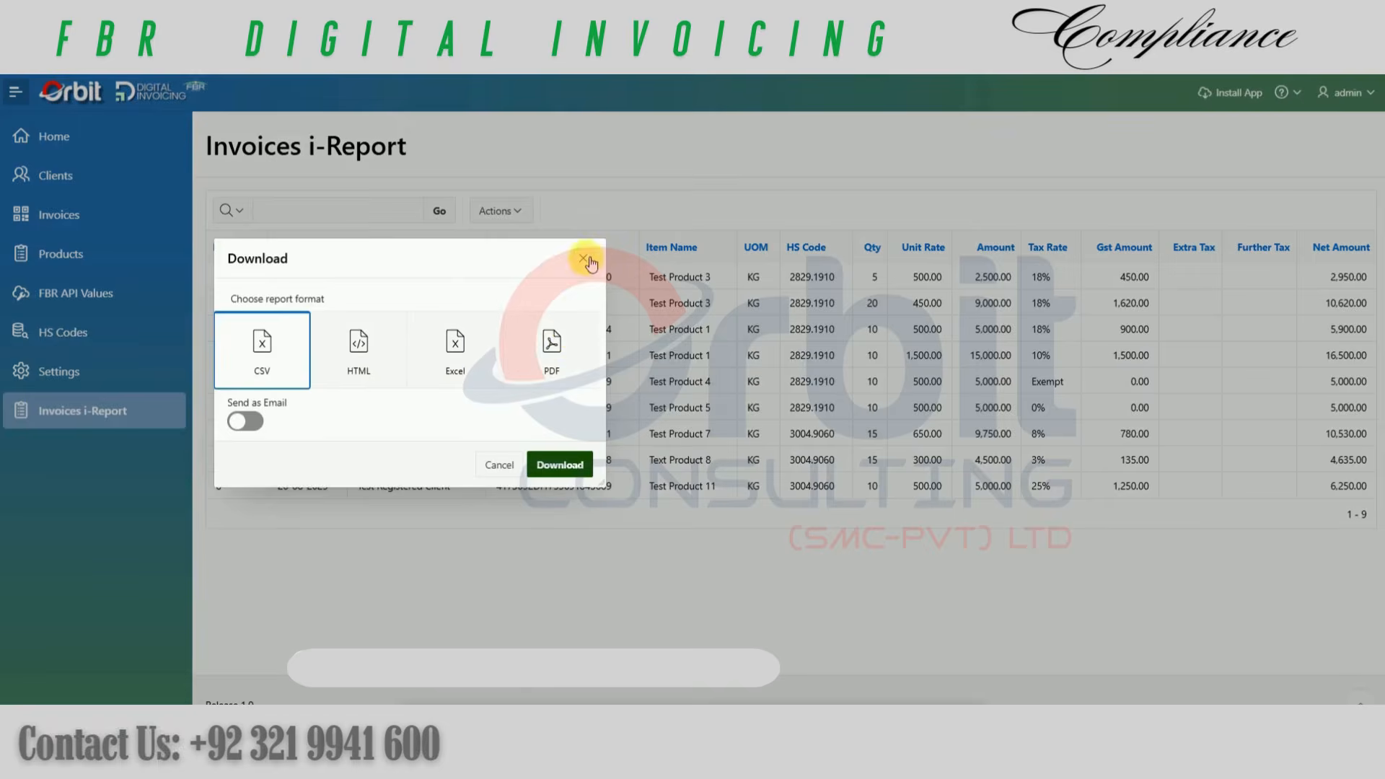
{"action": "left_click", "coordinate": [583, 259]}
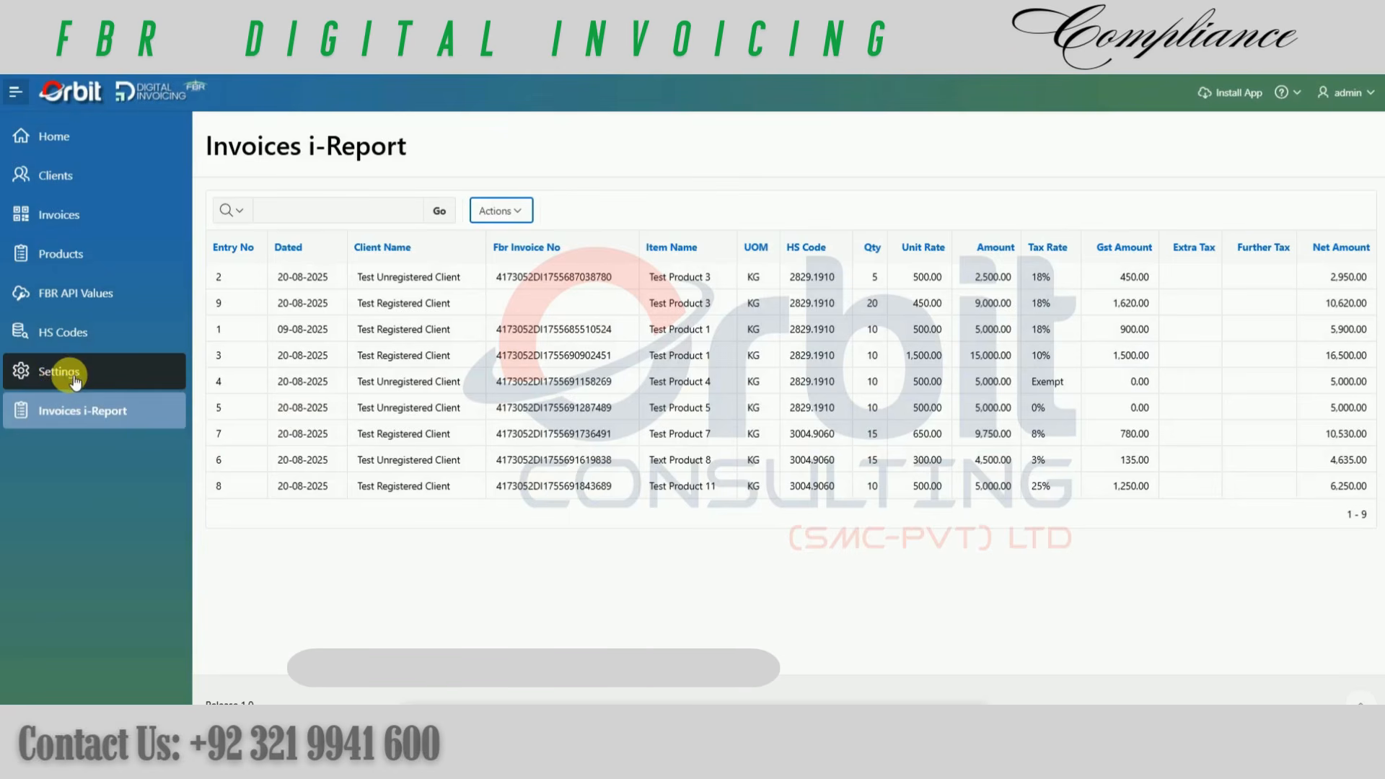
{"action": "left_click", "coordinate": [64, 143]}
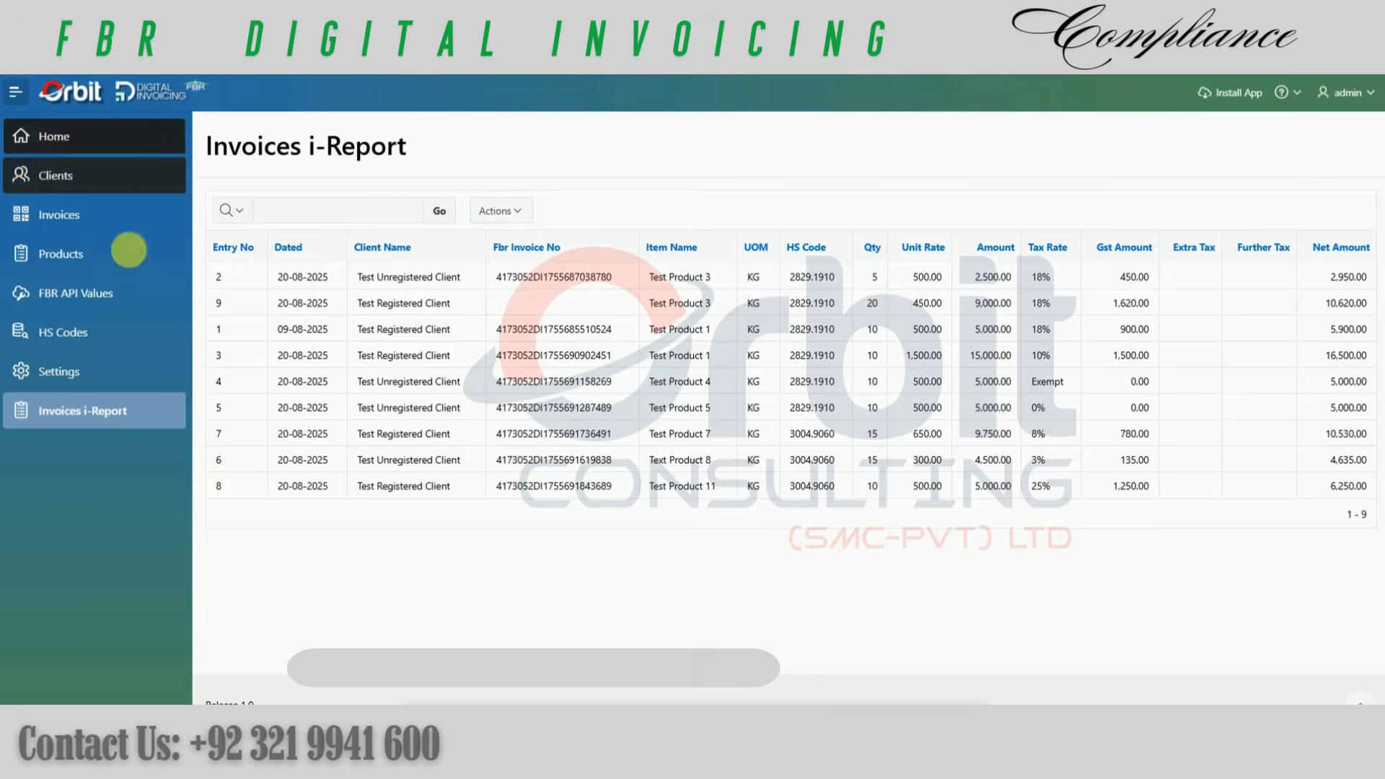